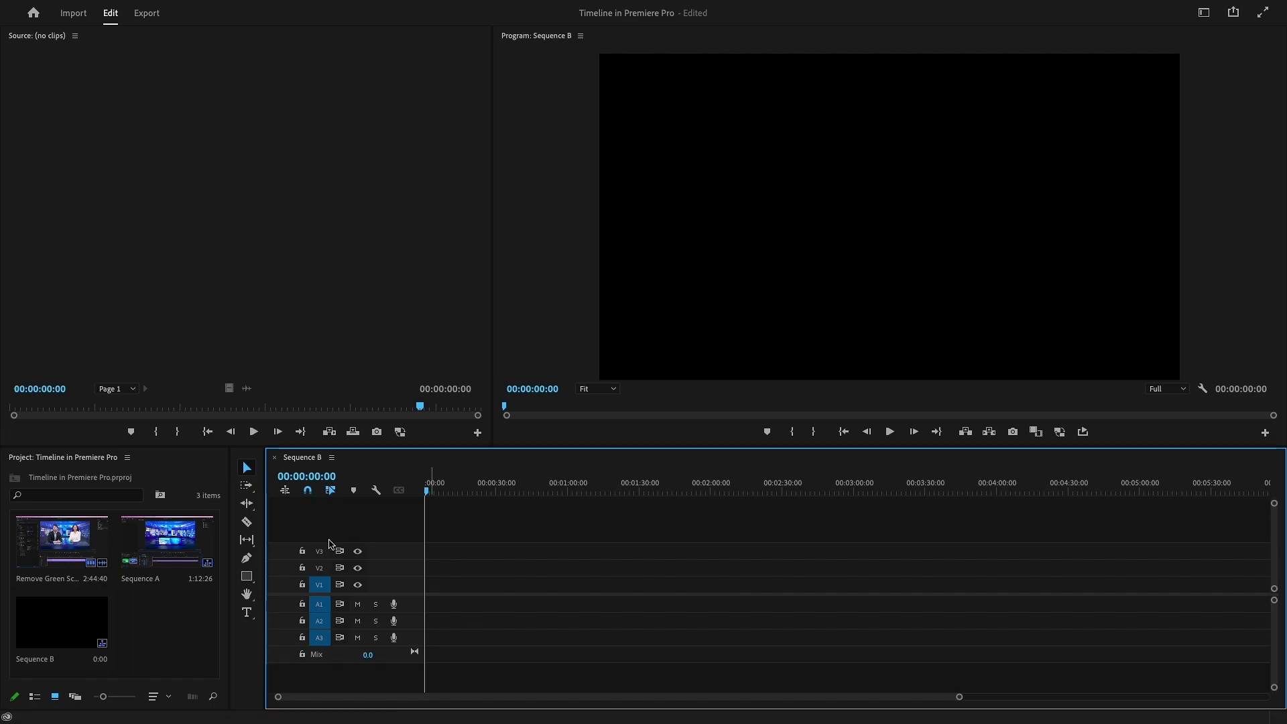
Step: Open the Remove Green Screen clip for preview and mark its in point at 00:00:55:44 and out point at 00:01:22:38
{"action": "left_click", "coordinate": [85, 555]}
{"action": "double_click", "coordinate": [85, 555]}
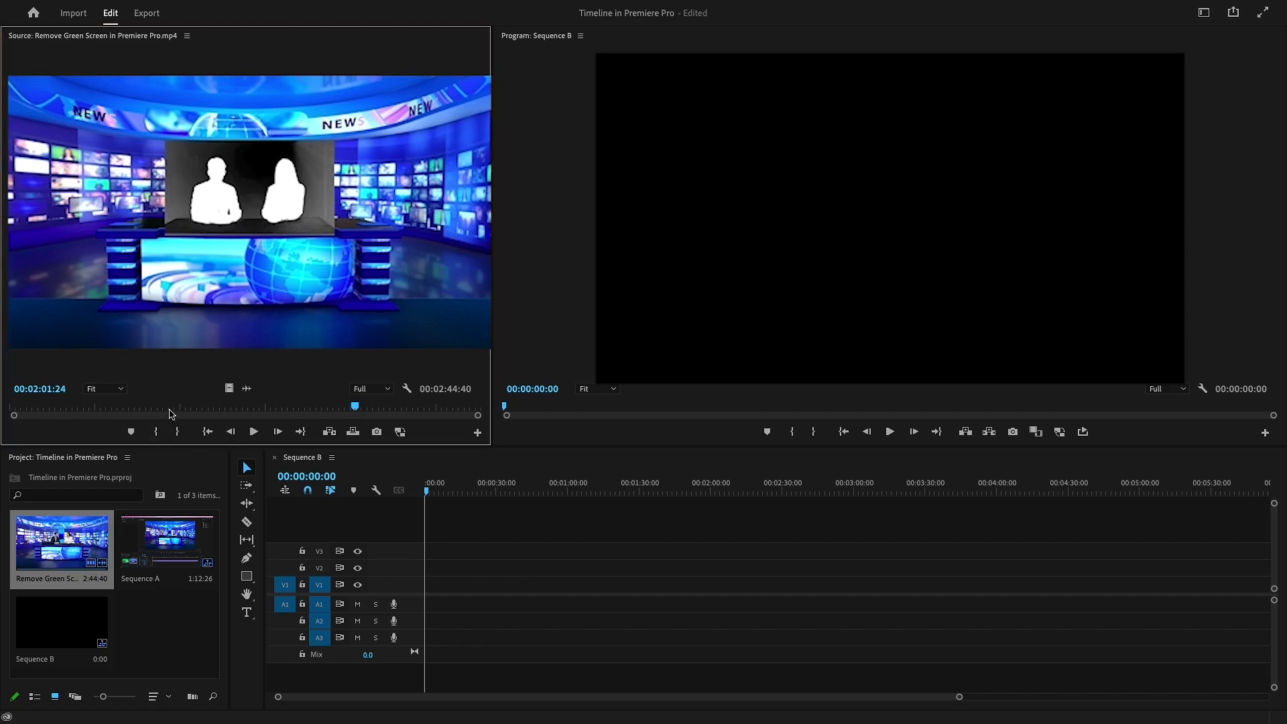
{"action": "left_click", "coordinate": [170, 414]}
{"action": "key", "text": "i"}
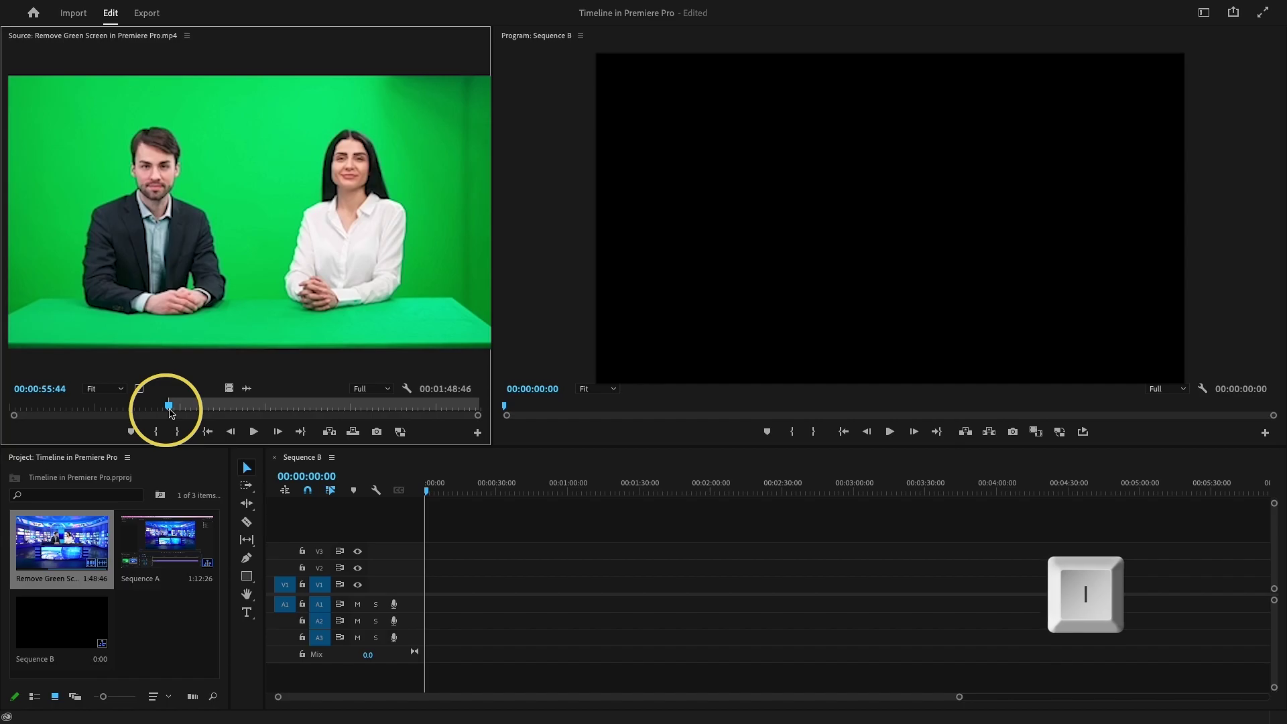
{"action": "key", "text": "o"}
{"action": "left_click", "coordinate": [245, 411]}
{"action": "key", "text": "o"}
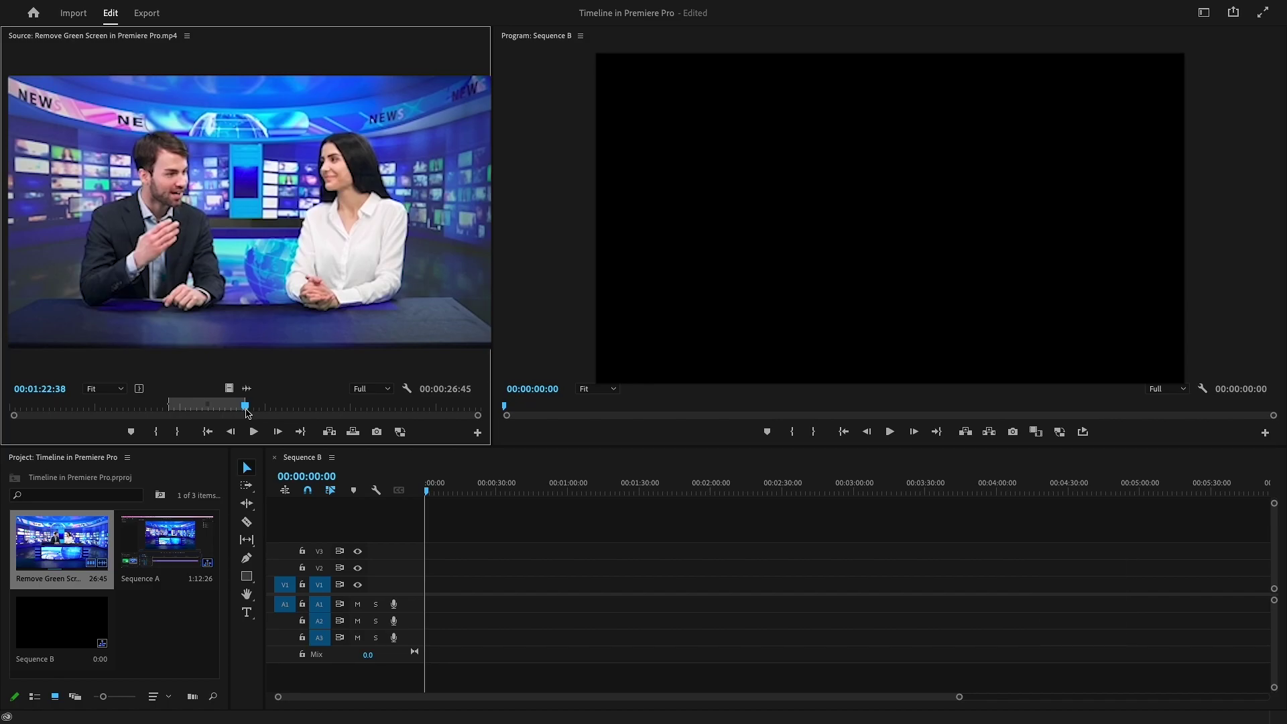
Step: Add the marked section to V1 at the start of Sequence B and move its audio down to track A3
{"action": "key", "text": "="}
{"action": "left_click_drag", "start_coordinate": [249, 211], "coordinate": [416, 588]}
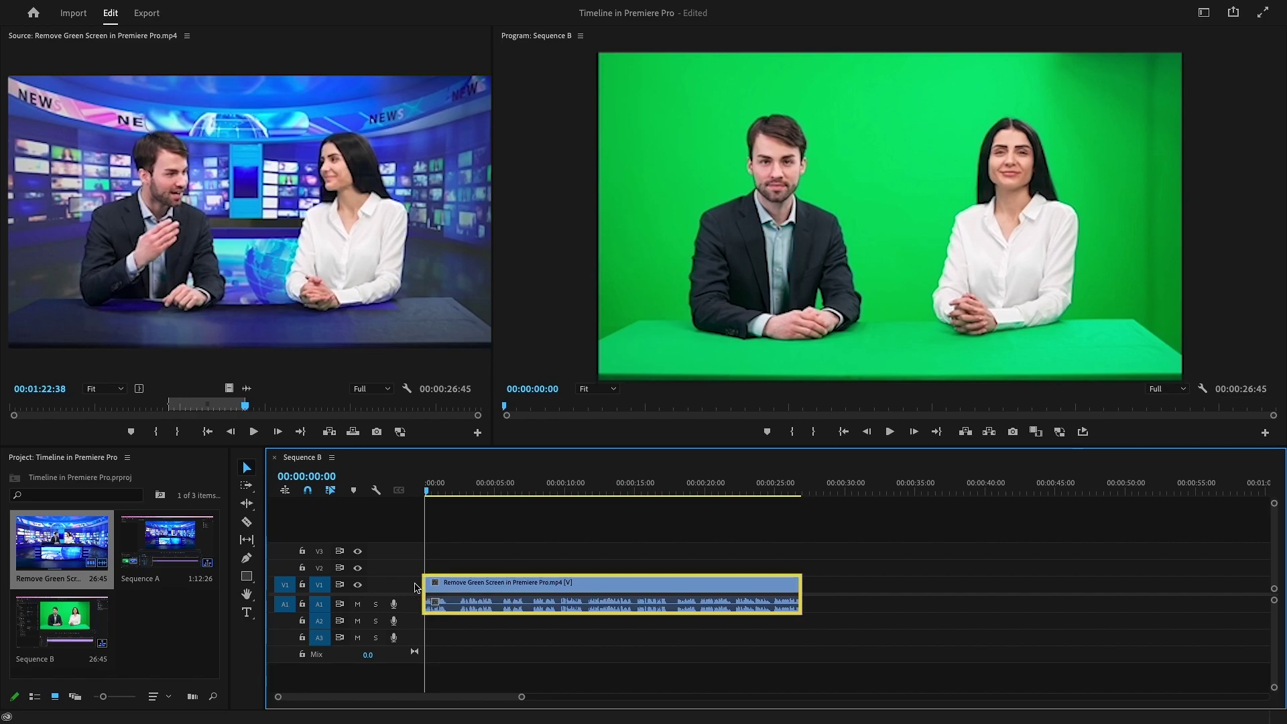
{"action": "left_click", "coordinate": [444, 605]}
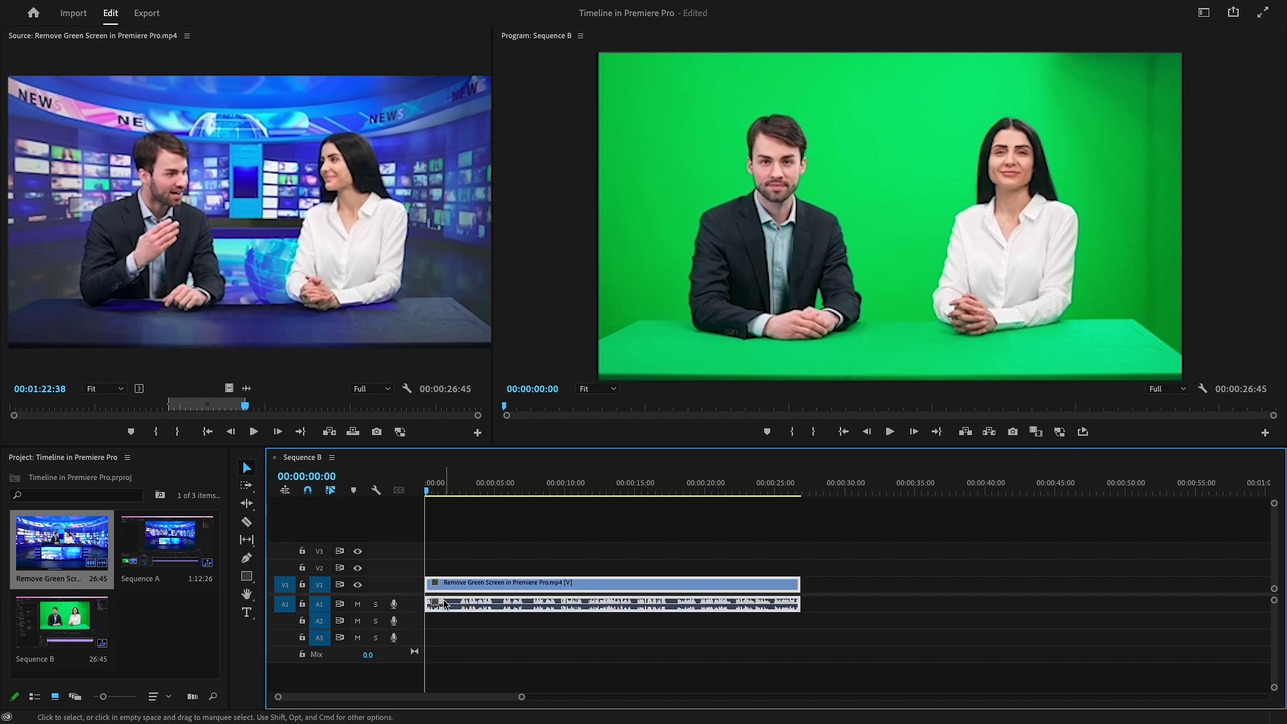
{"action": "left_click_drag", "start_coordinate": [445, 604], "coordinate": [453, 640]}
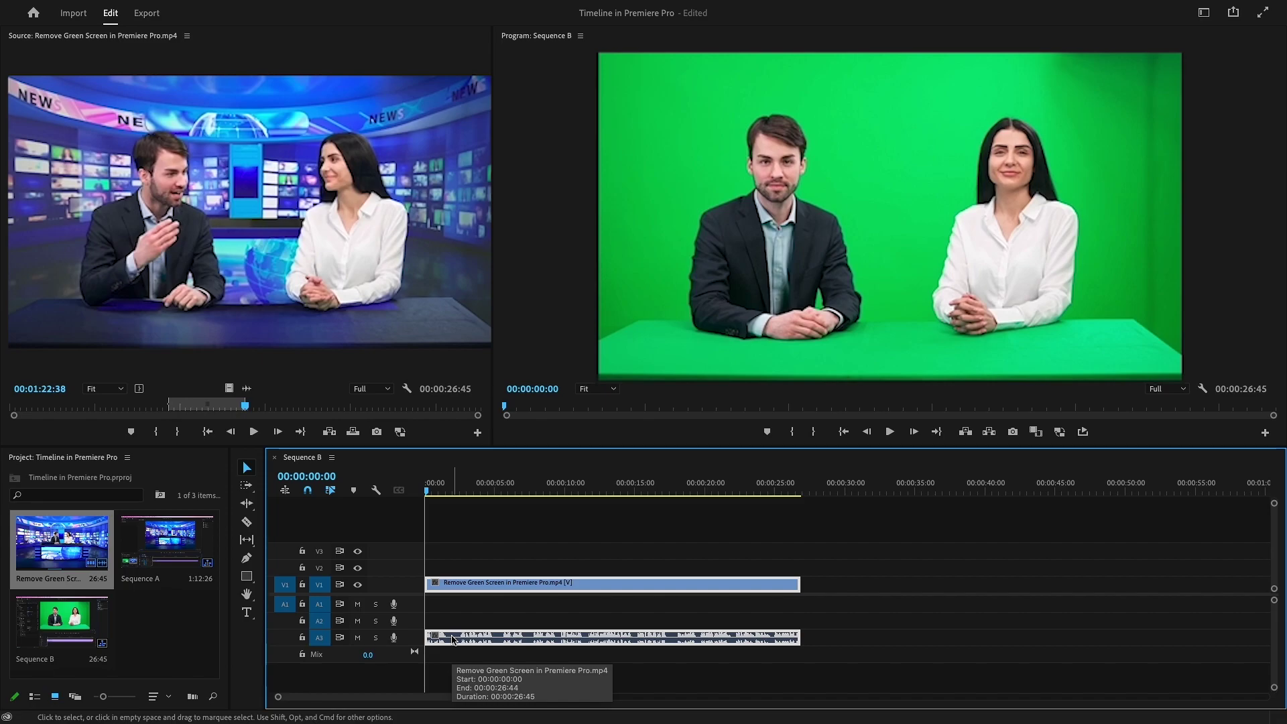
{"action": "left_click", "coordinate": [458, 615]}
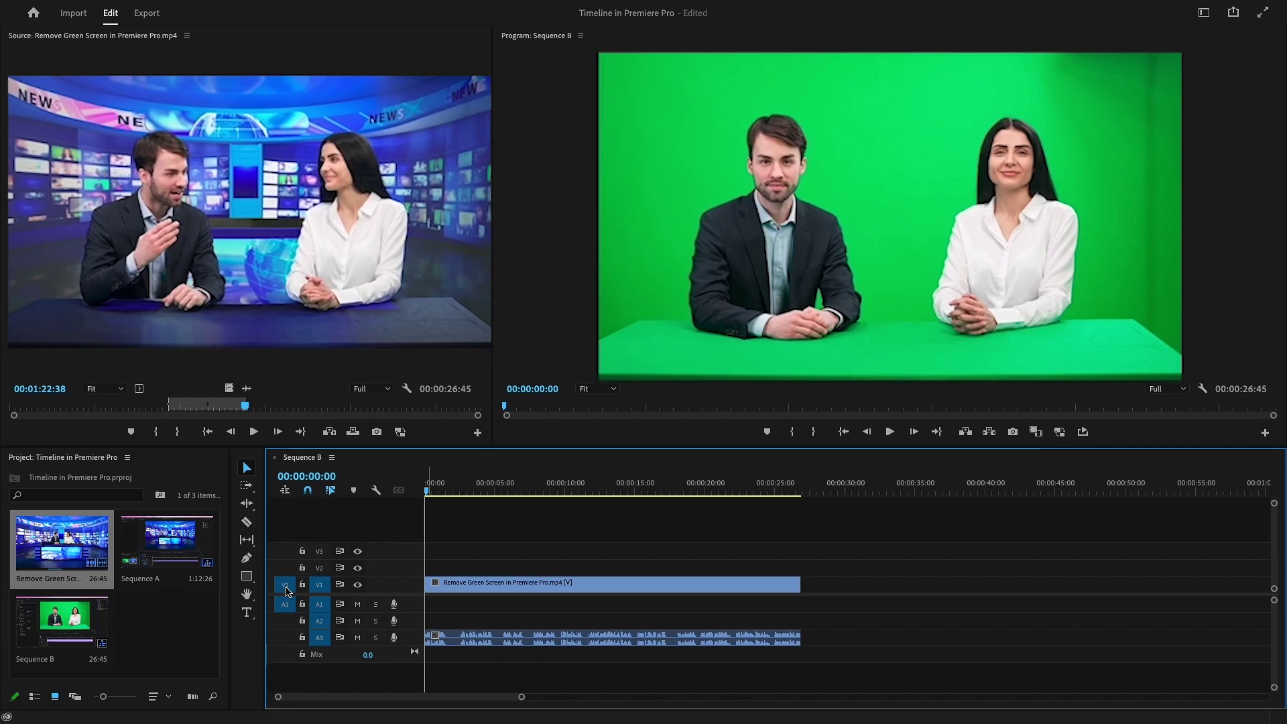
Step: Patch the source video to V3 and insert the marked section at 00:00:12:07, splitting the existing clip
{"action": "left_click", "coordinate": [285, 551]}
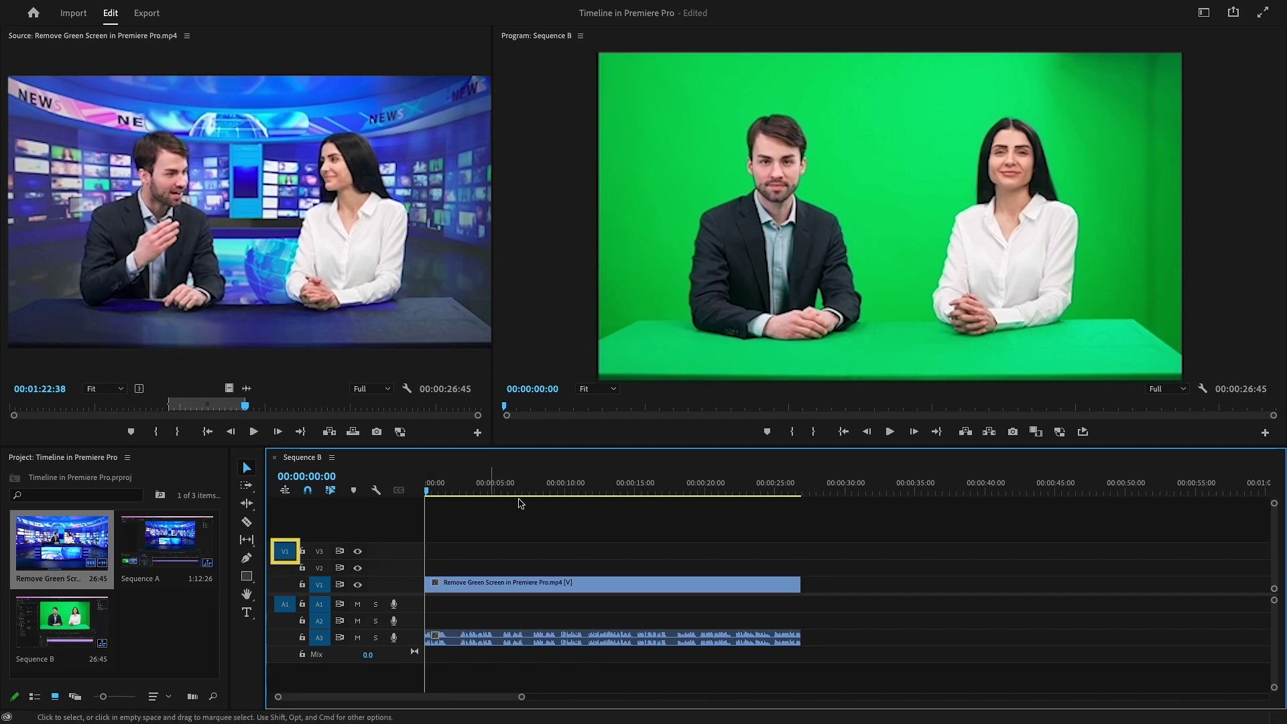
{"action": "left_click_drag", "start_coordinate": [576, 491], "coordinate": [594, 492]}
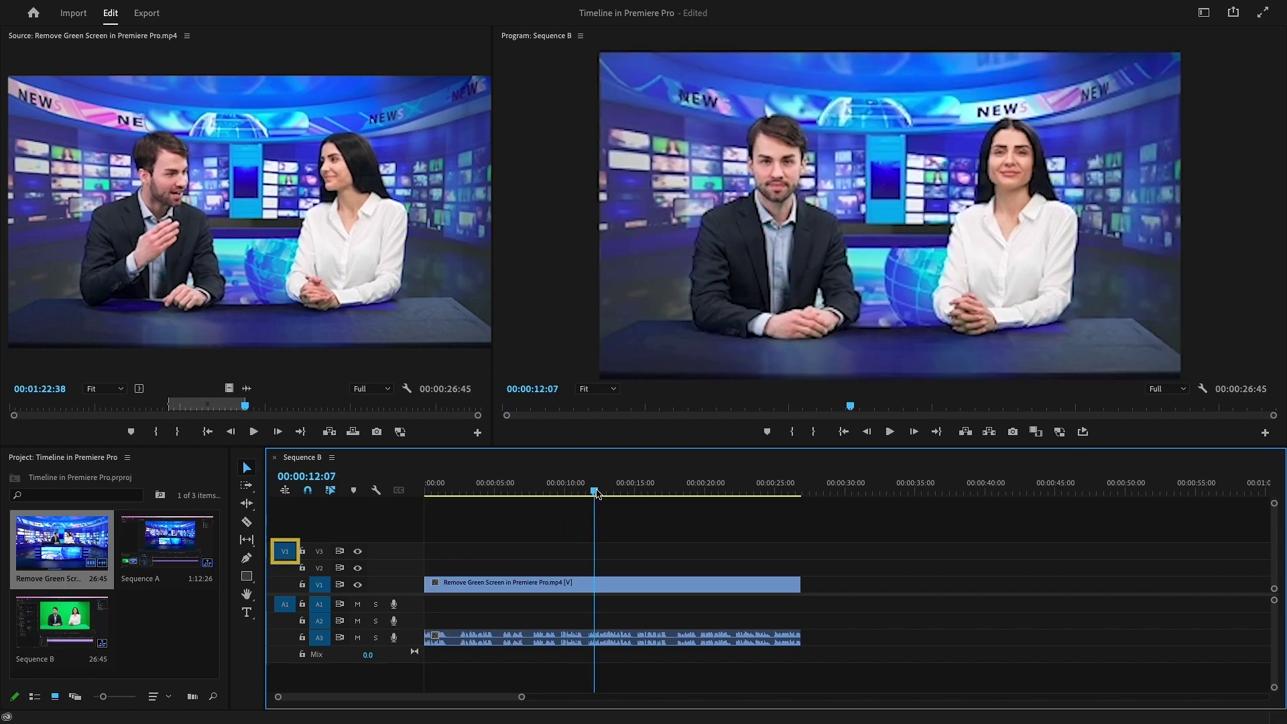
{"action": "key", "text": "comma"}
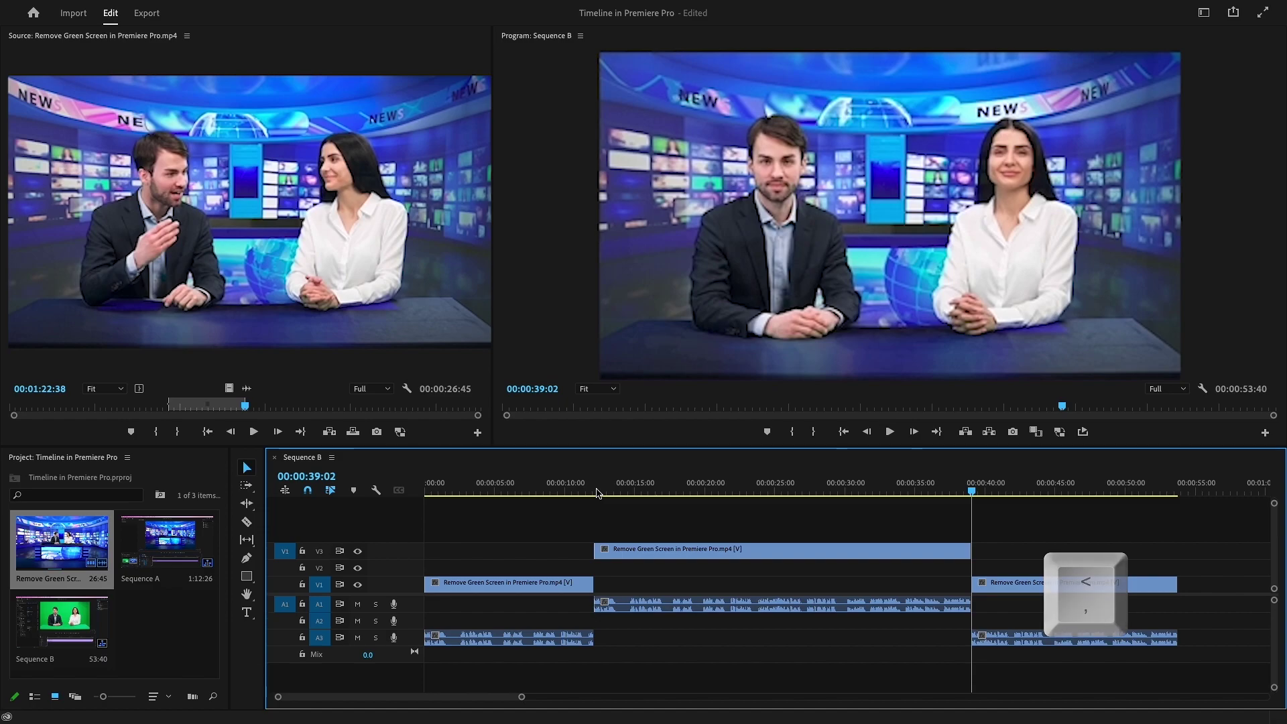
Step: Try overwriting the marked section onto V2 at 00:00:22:26 without shifting other clips, and undo the edit
{"action": "left_click", "coordinate": [285, 568]}
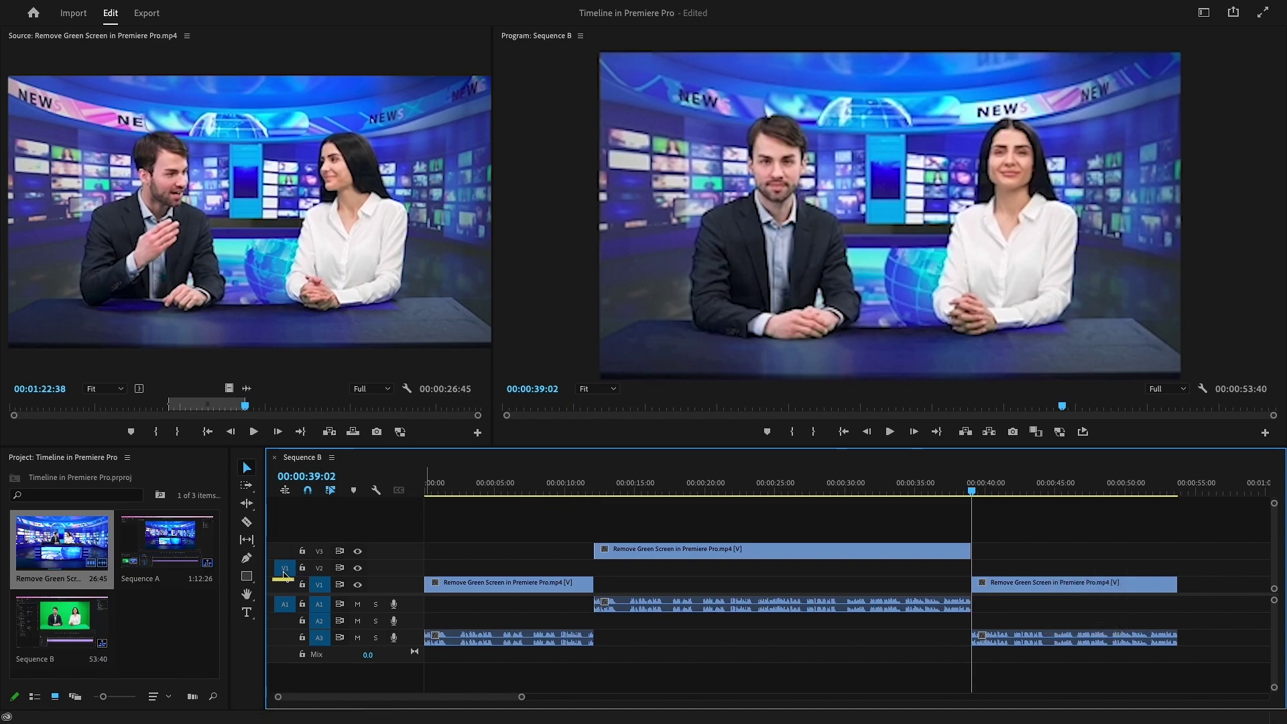
{"action": "left_click_drag", "start_coordinate": [688, 492], "coordinate": [742, 494]}
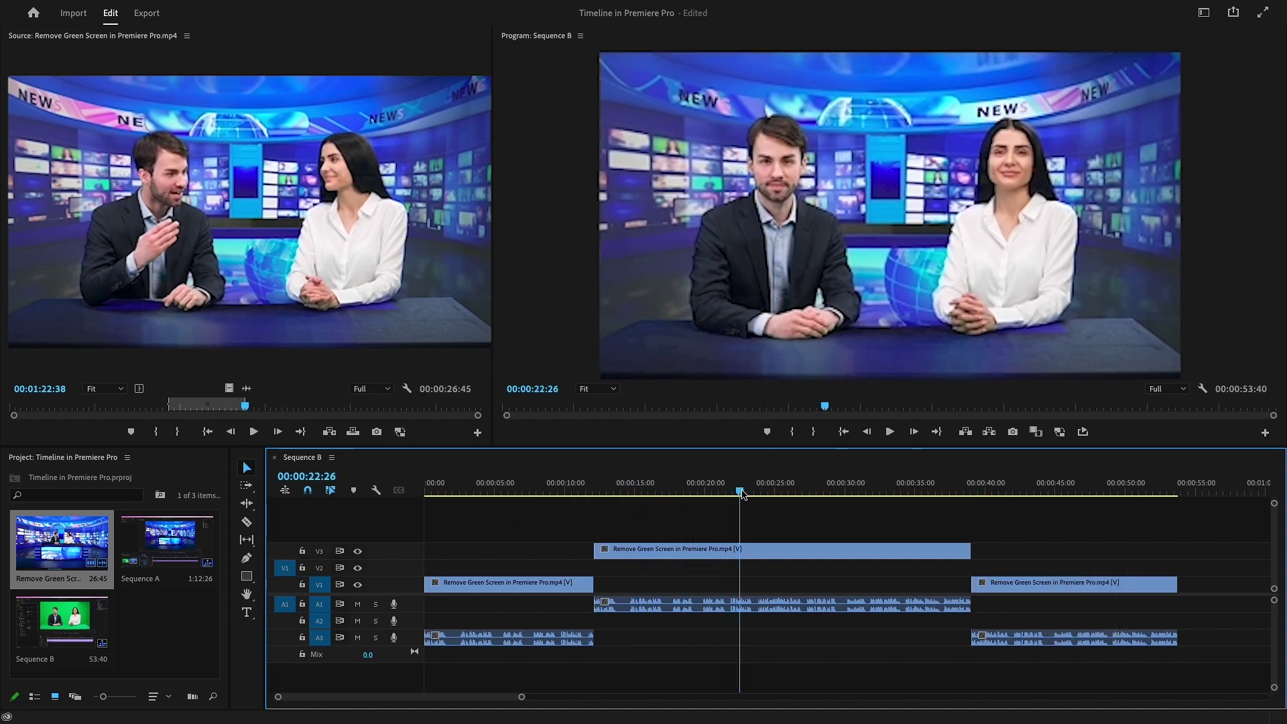
{"action": "key", "text": "period"}
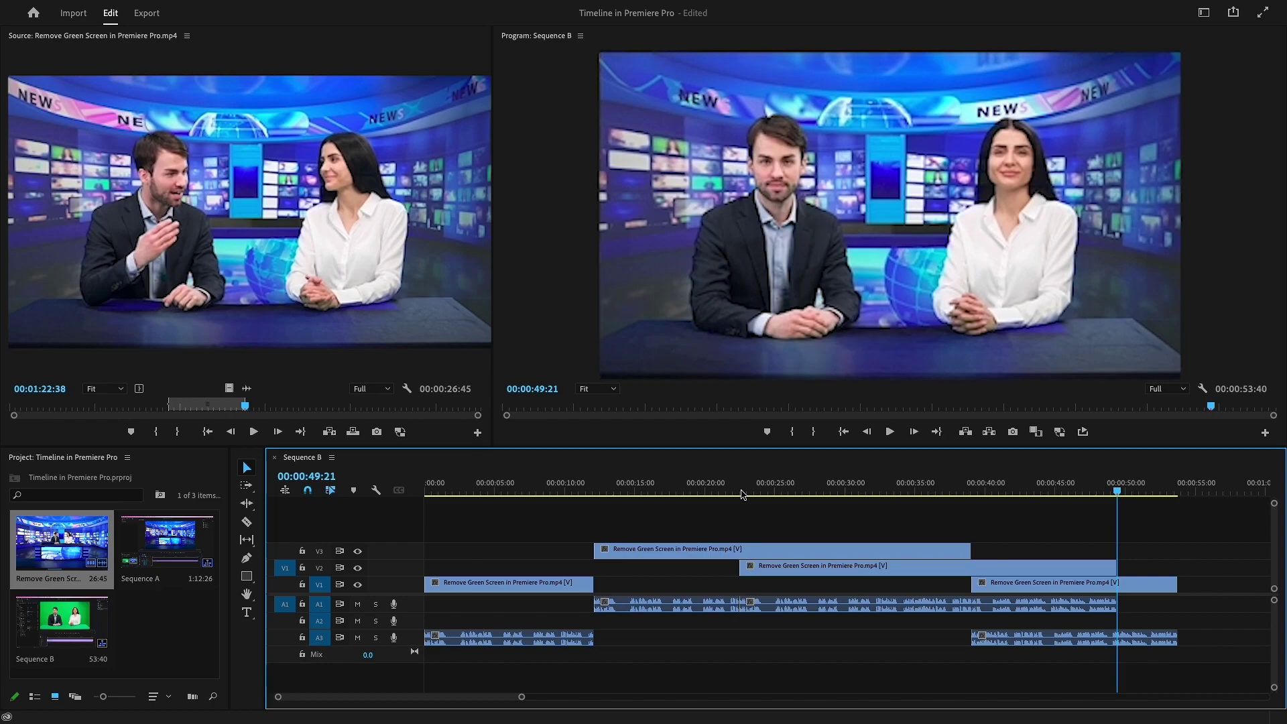
{"action": "key", "text": "ctrl+z"}
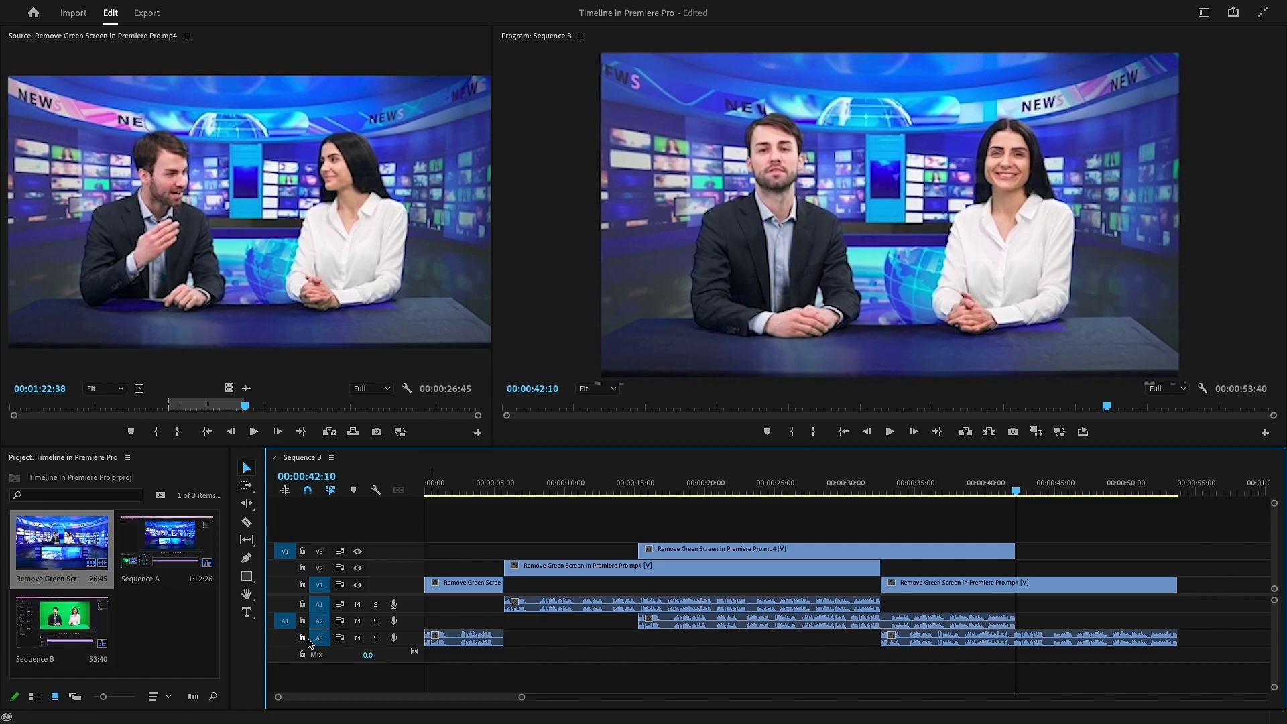
Step: Lock video track V1 and unlock it again
{"action": "left_click", "coordinate": [302, 585]}
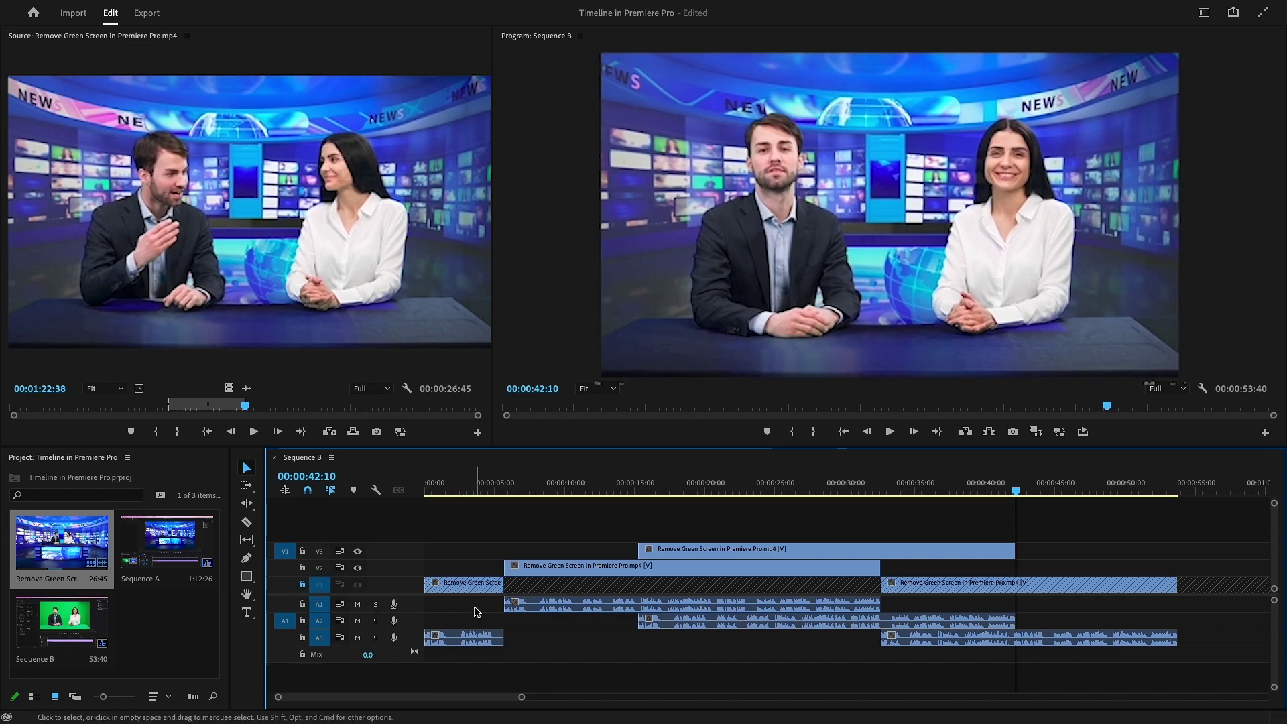
{"action": "left_click", "coordinate": [303, 586]}
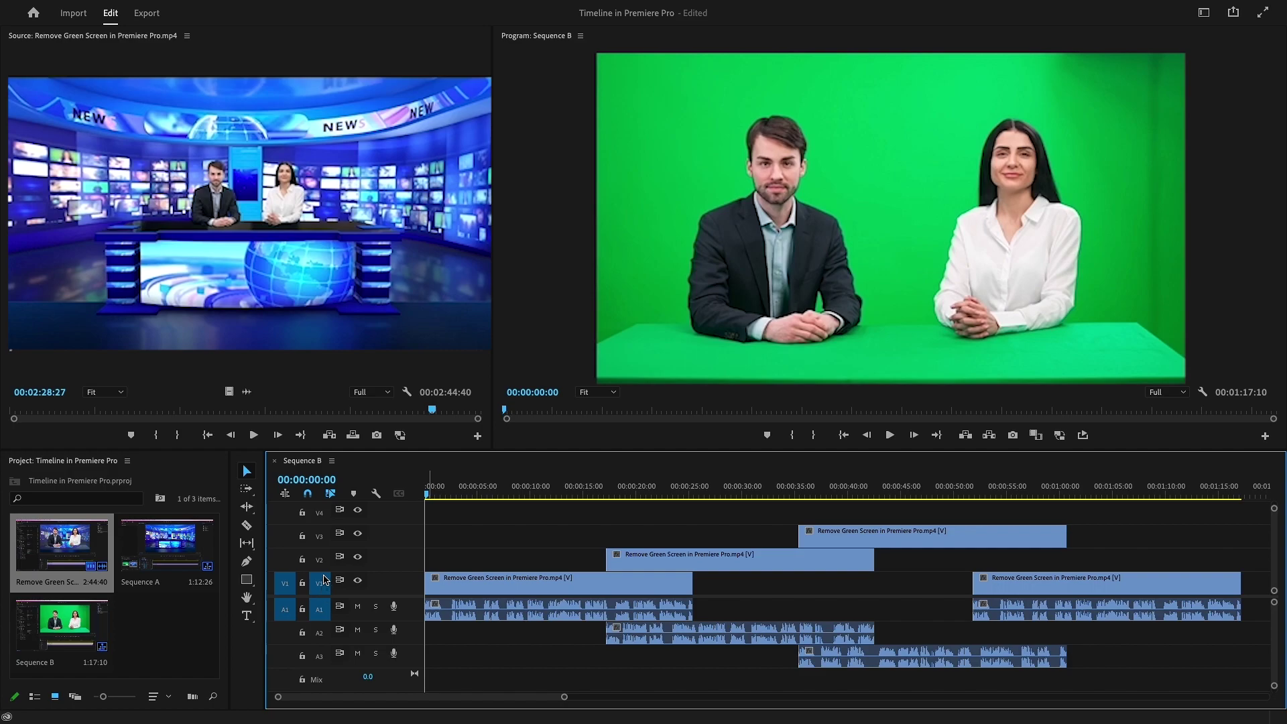
Step: Target track V2, place a copy of the clip on V2 and A2 at the sequence start, and delete that copy
{"action": "left_click", "coordinate": [320, 560]}
{"action": "key", "text": "period"}
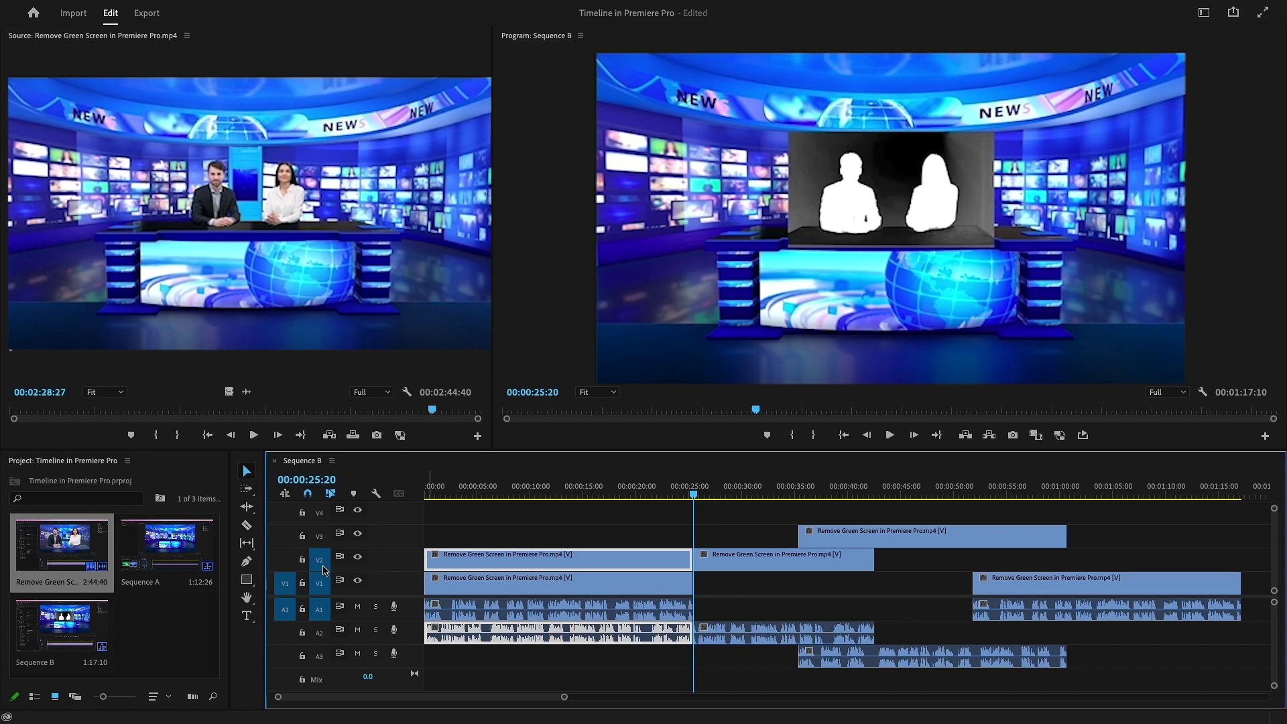
{"action": "key", "text": "Delete"}
Step: Try ripple-deleting the V2 clip with sync lock turned off on track A3, and undo the deletion
{"action": "left_click", "coordinate": [339, 582]}
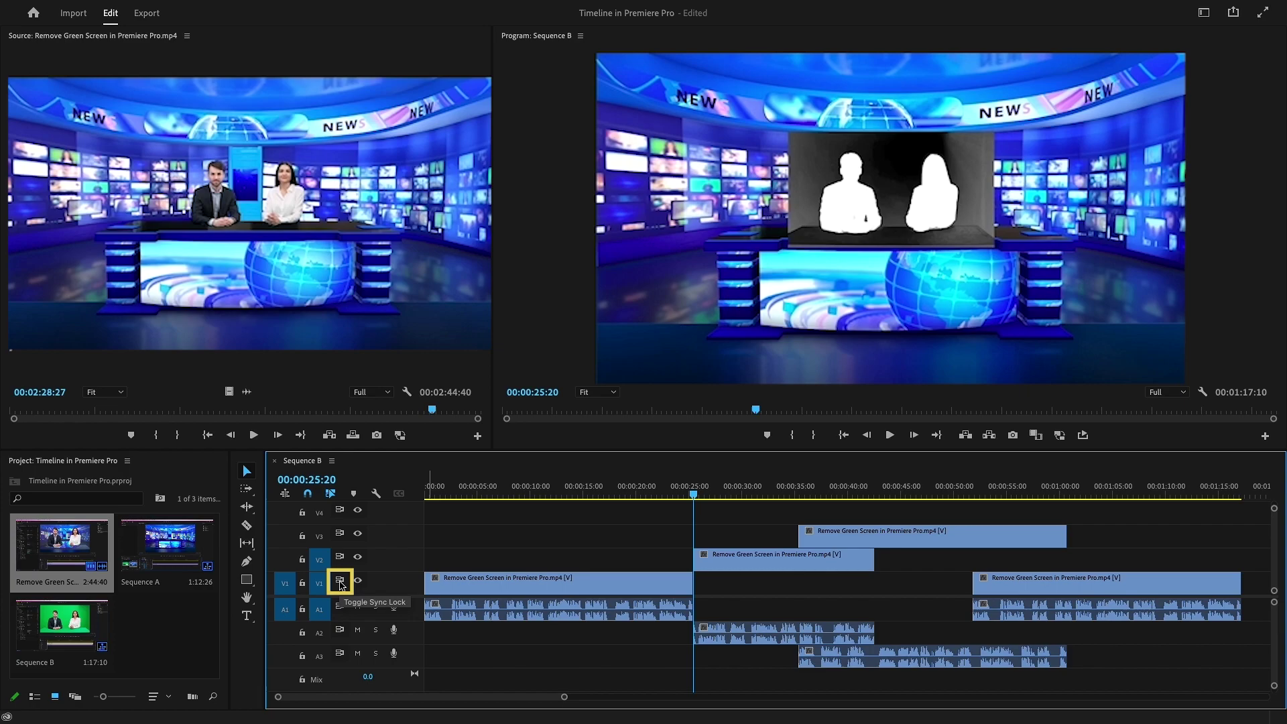
{"action": "left_click", "coordinate": [340, 583]}
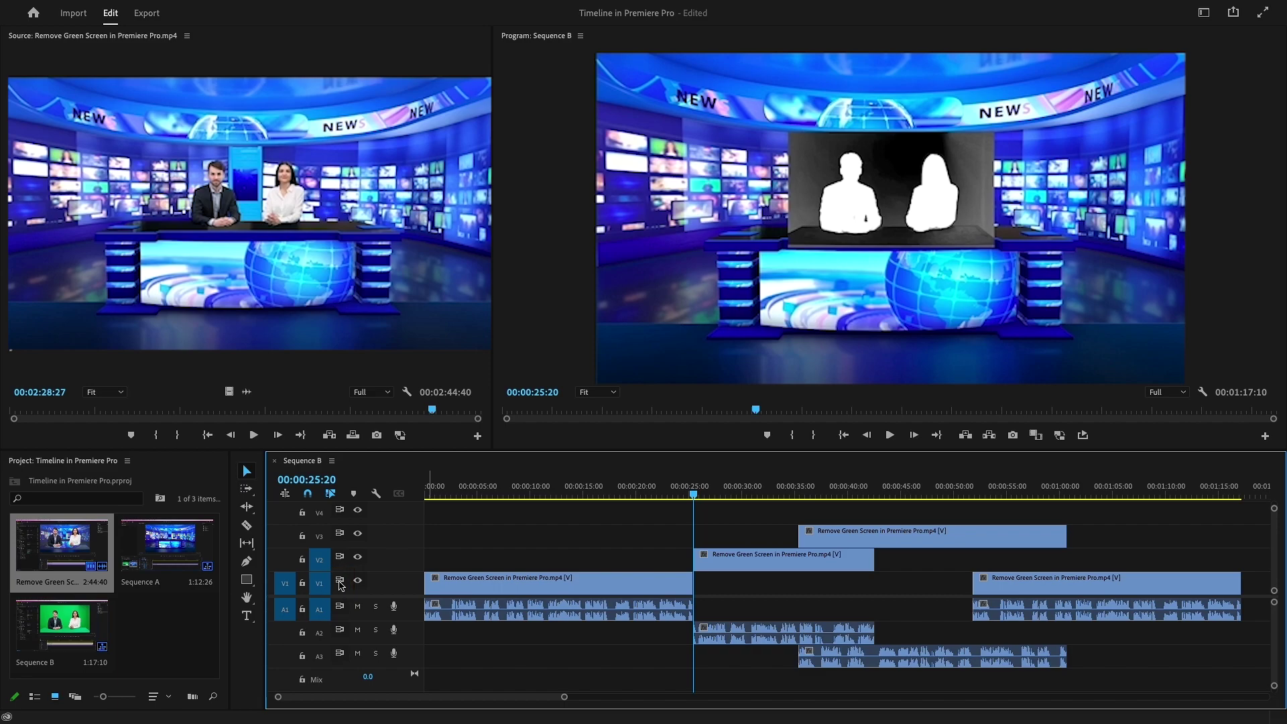
{"action": "left_click", "coordinate": [340, 654]}
{"action": "left_click", "coordinate": [751, 556]}
{"action": "key", "text": "shift+Delete"}
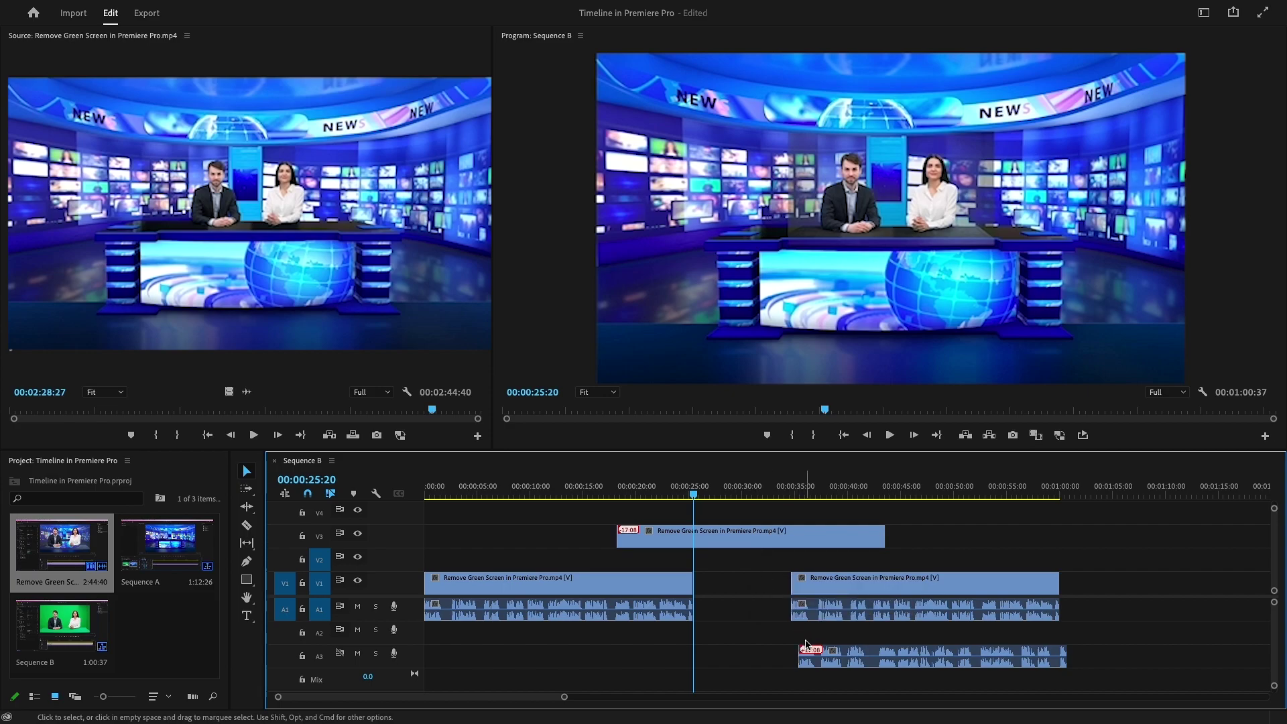
{"action": "left_click", "coordinate": [833, 656]}
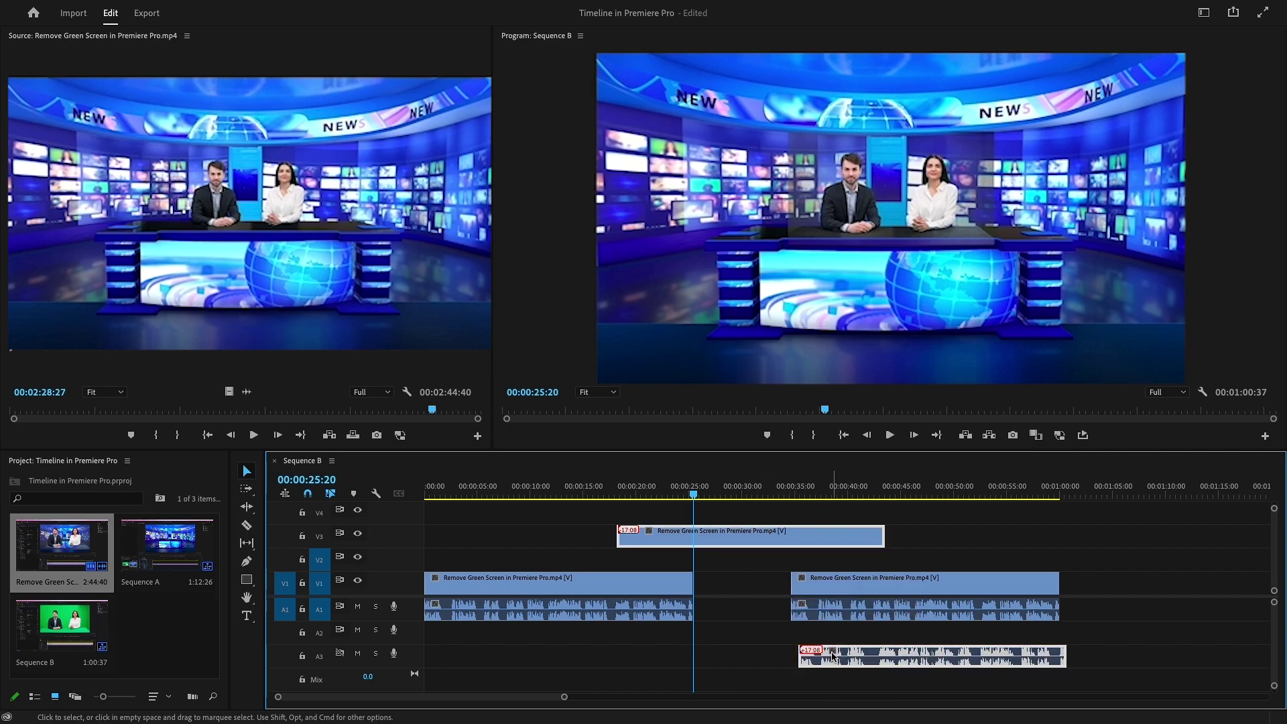
{"action": "key", "text": "super+z"}
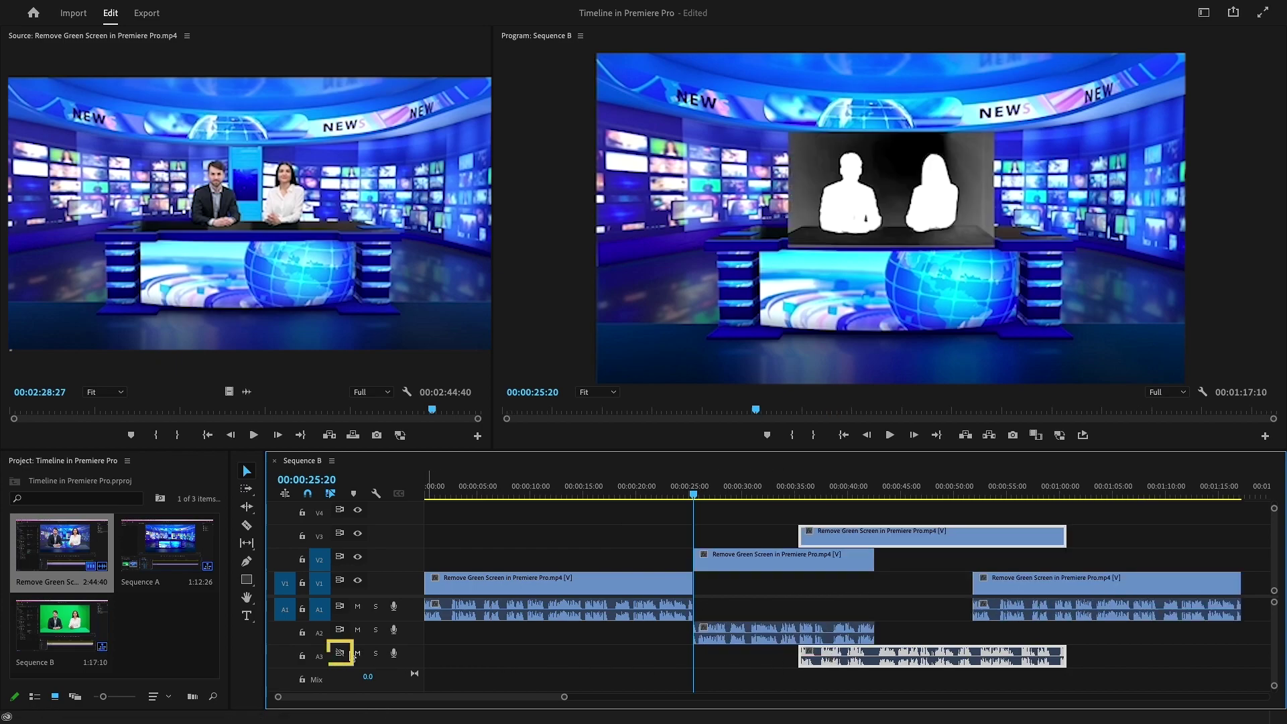
Step: Ripple-delete the V2 clip that starts at 00:00:25:20 with sync lock enabled on track A3
{"action": "left_click", "coordinate": [720, 557]}
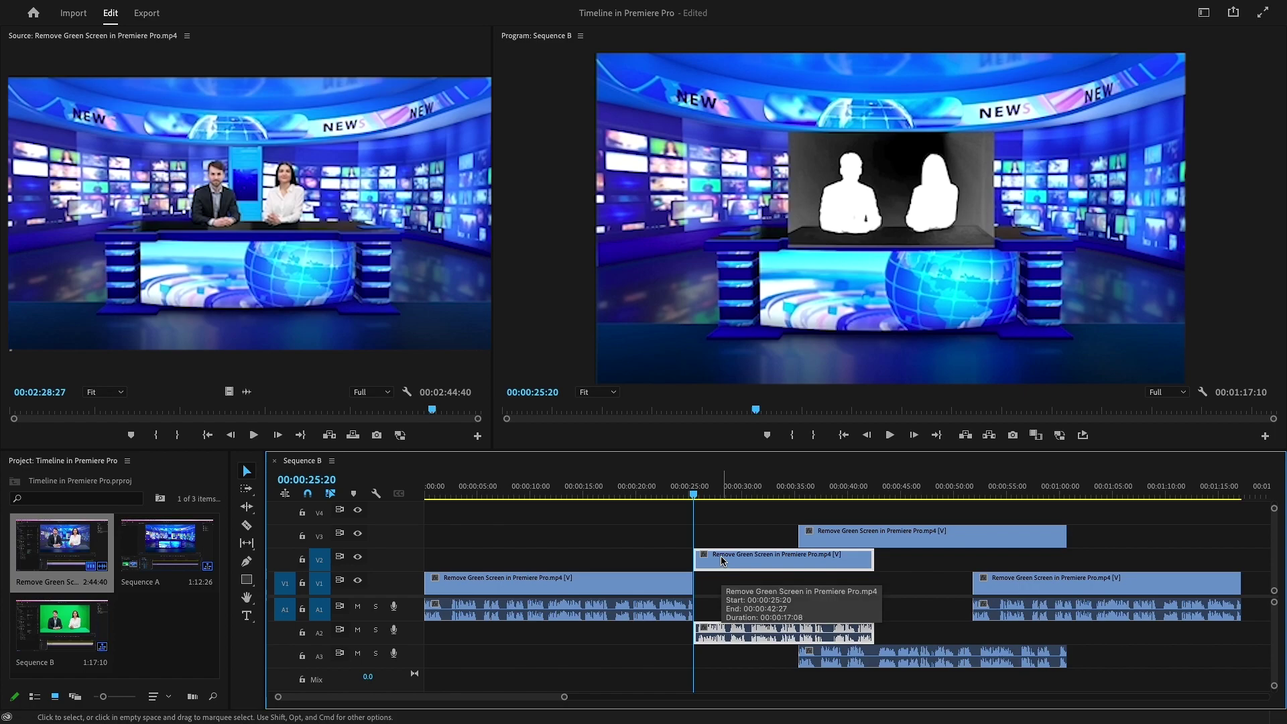
{"action": "key", "text": "shift+Delete"}
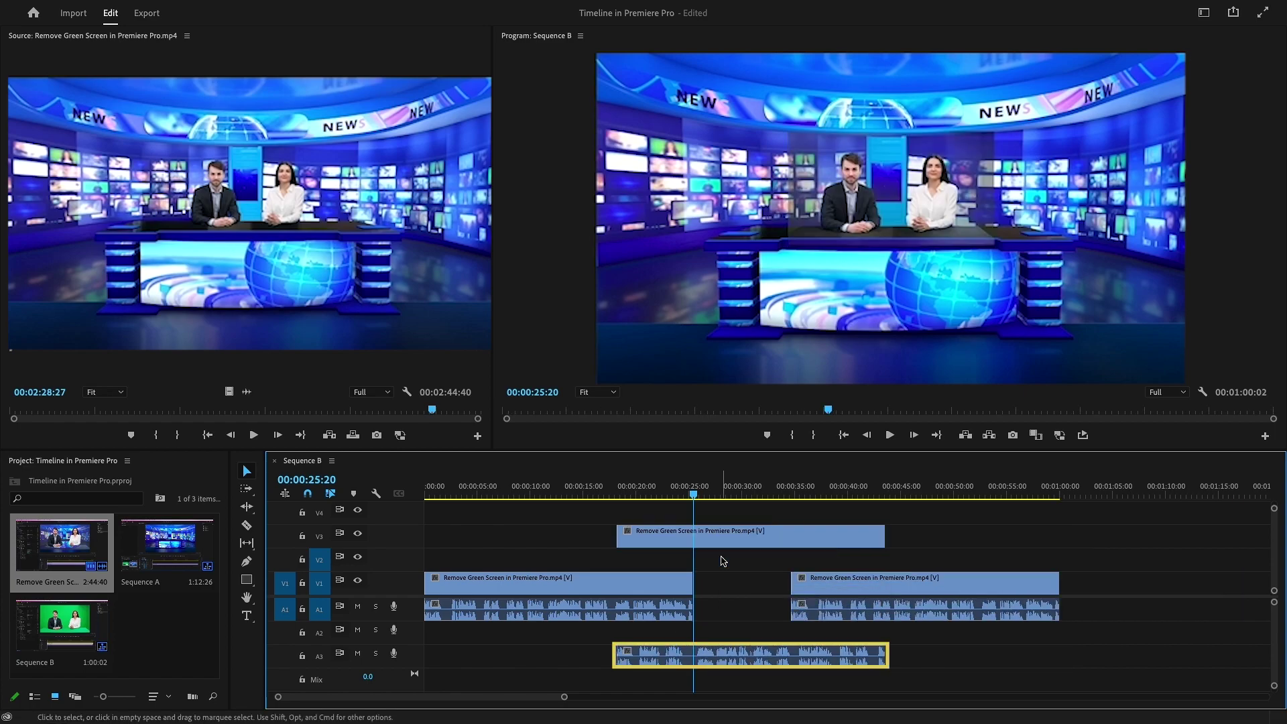
Step: Hide the V3 track output, preview the sequence at 00:00:27:37, and show V3 again
{"action": "left_click_drag", "start_coordinate": [607, 493], "coordinate": [594, 494]}
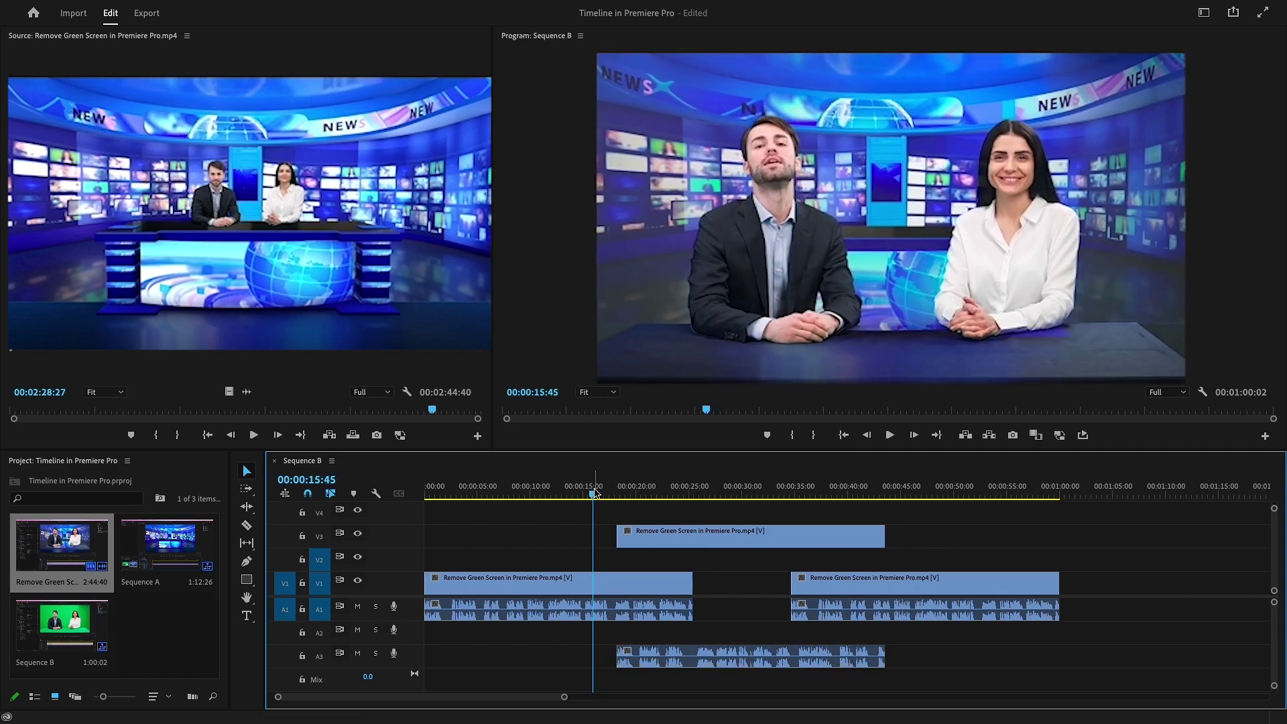
{"action": "left_click", "coordinate": [359, 535]}
{"action": "left_click_drag", "start_coordinate": [644, 486], "coordinate": [720, 494]}
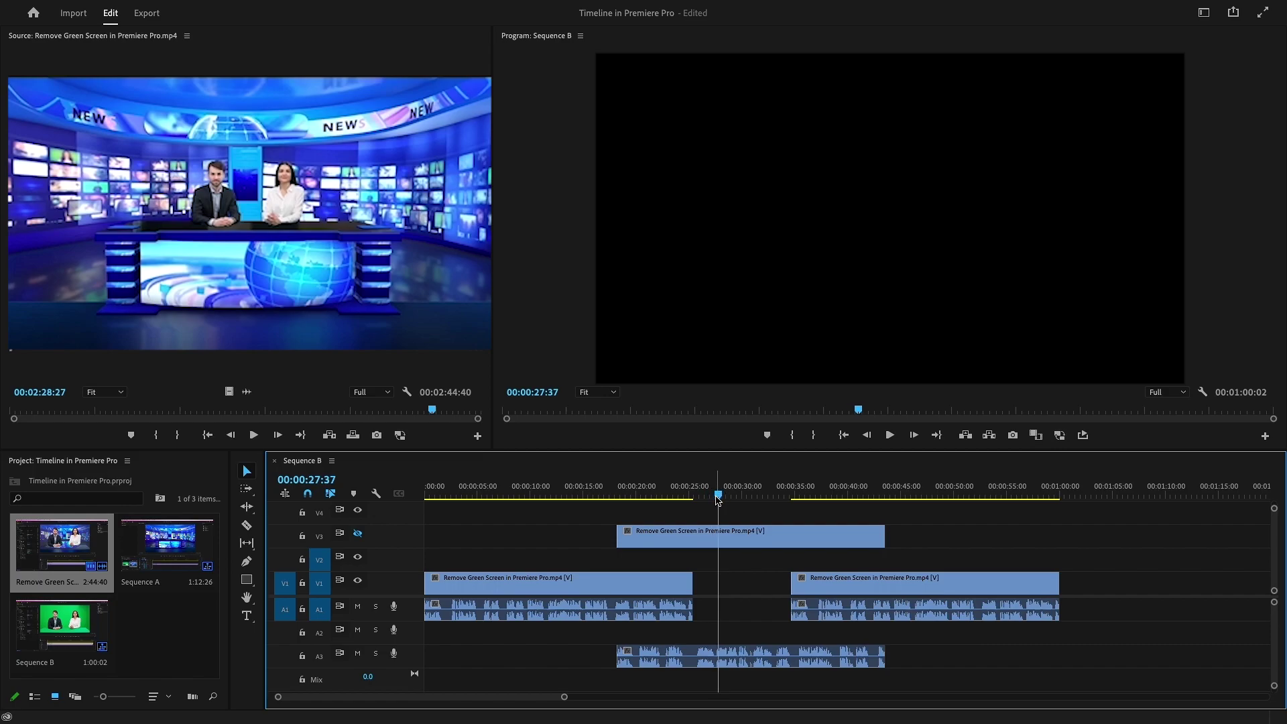
{"action": "left_click", "coordinate": [359, 534]}
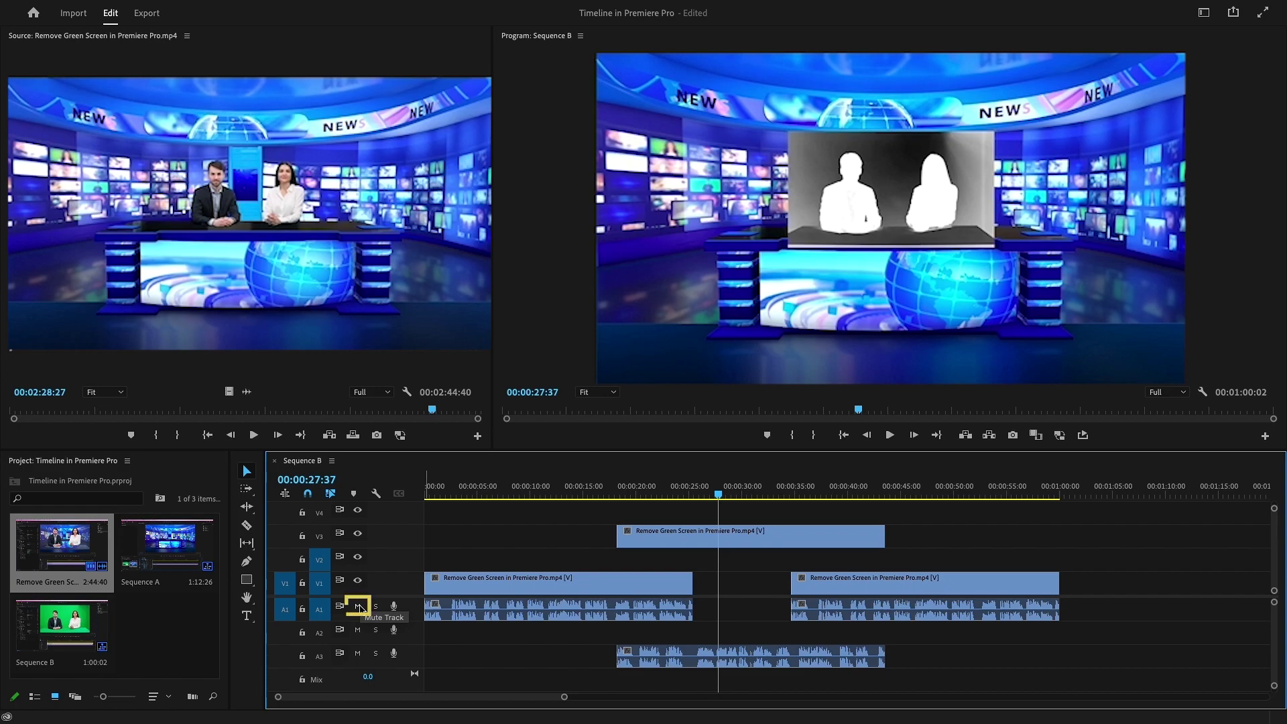
Step: Mute and unmute audio track A1, and solo that track
{"action": "left_click", "coordinate": [359, 607]}
{"action": "left_click", "coordinate": [361, 609]}
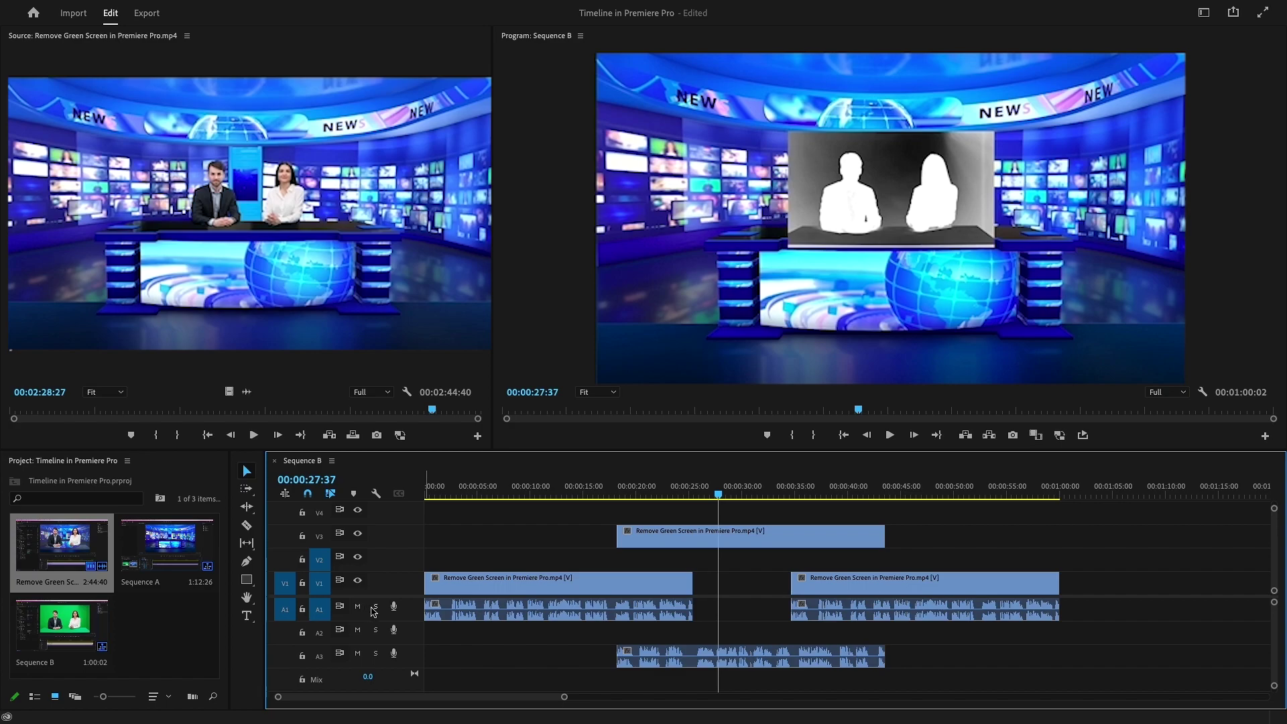
{"action": "left_click", "coordinate": [376, 608]}
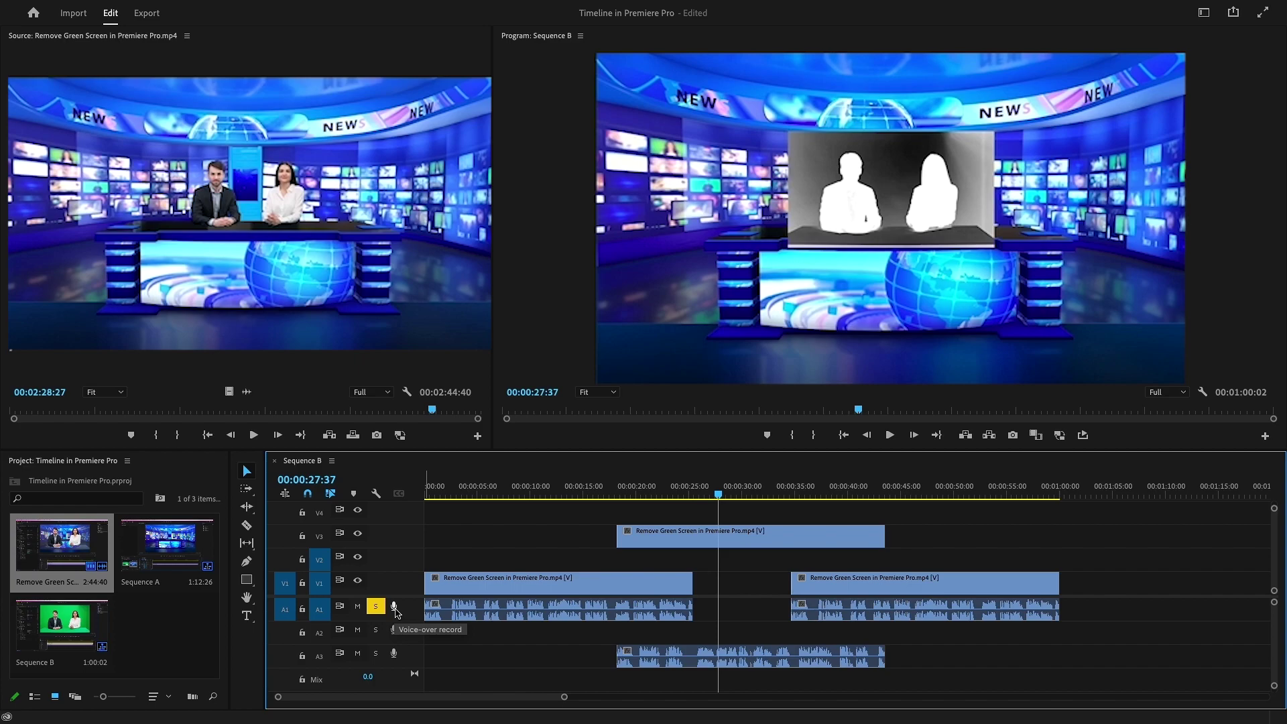
Step: Record a short voice-over on track A1 from 00:00:27:37 and stop the recording
{"action": "left_click", "coordinate": [395, 609]}
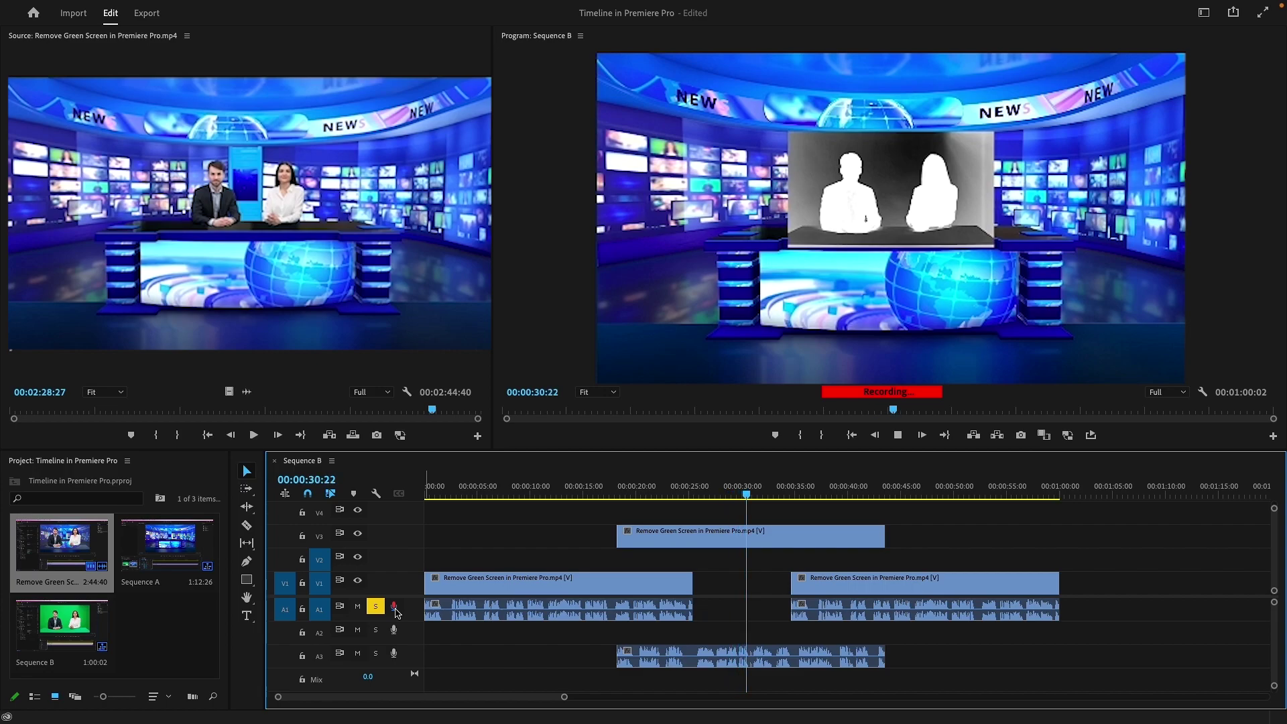
{"action": "left_click", "coordinate": [395, 609]}
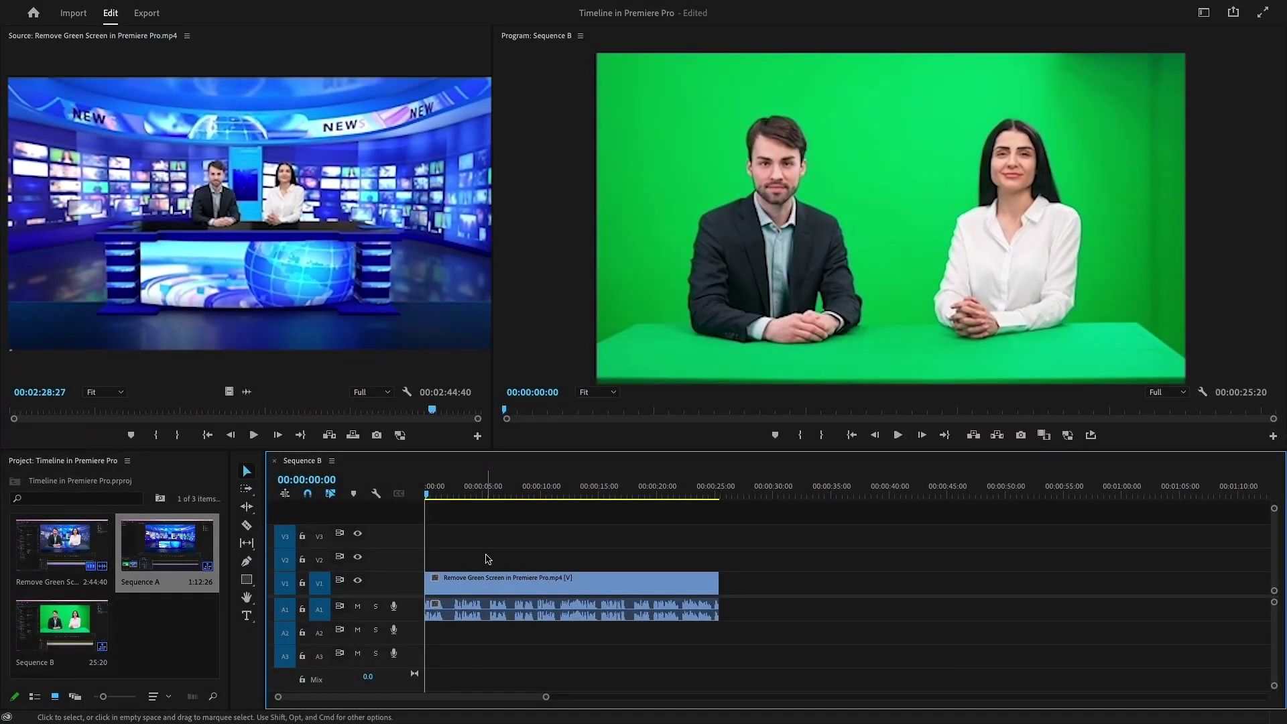
Step: Expand video track V1 to show its clip thumbnail and adjust the track's height
{"action": "double_click", "coordinate": [408, 582]}
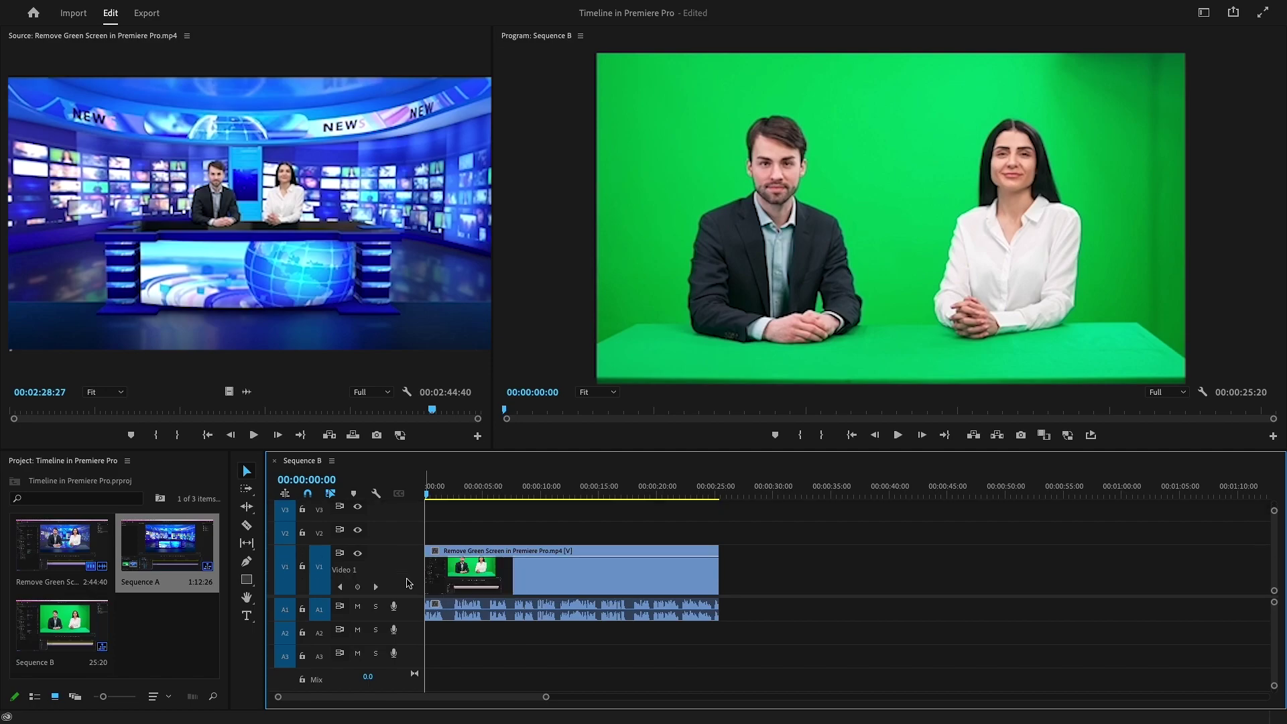
{"action": "left_click_drag", "start_coordinate": [406, 540], "coordinate": [406, 532]}
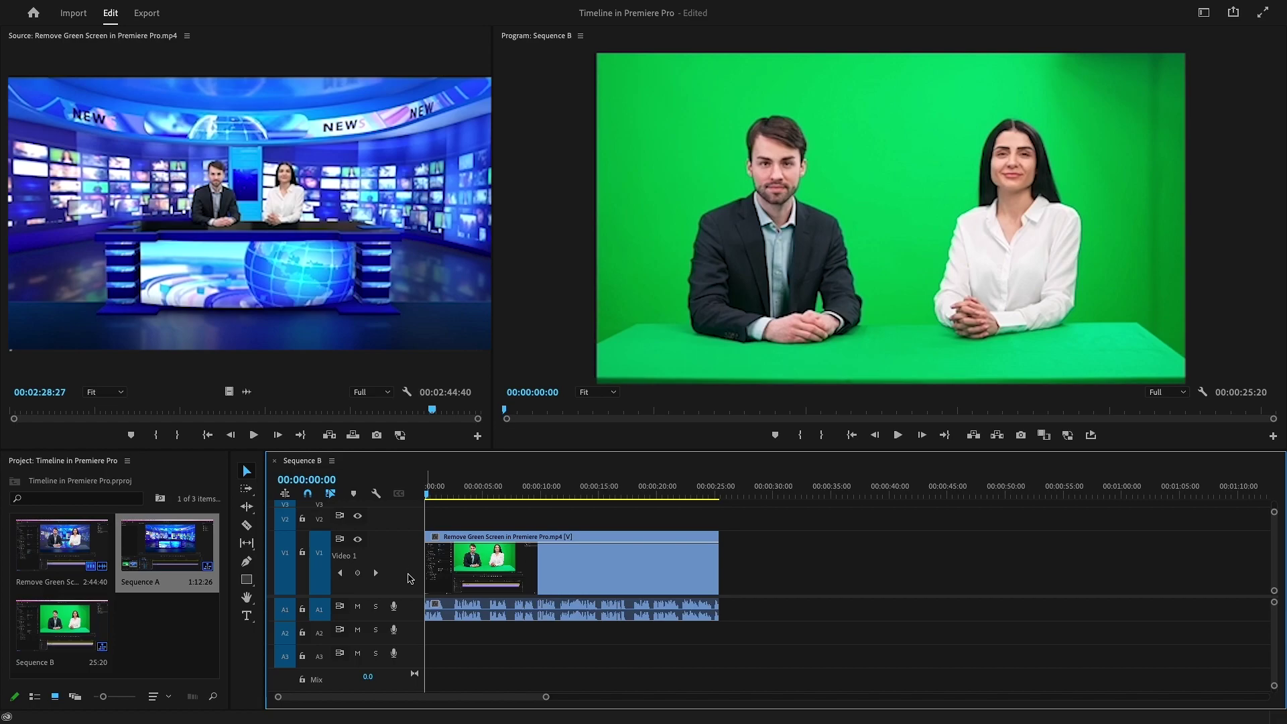
{"action": "key", "text": "alt"}
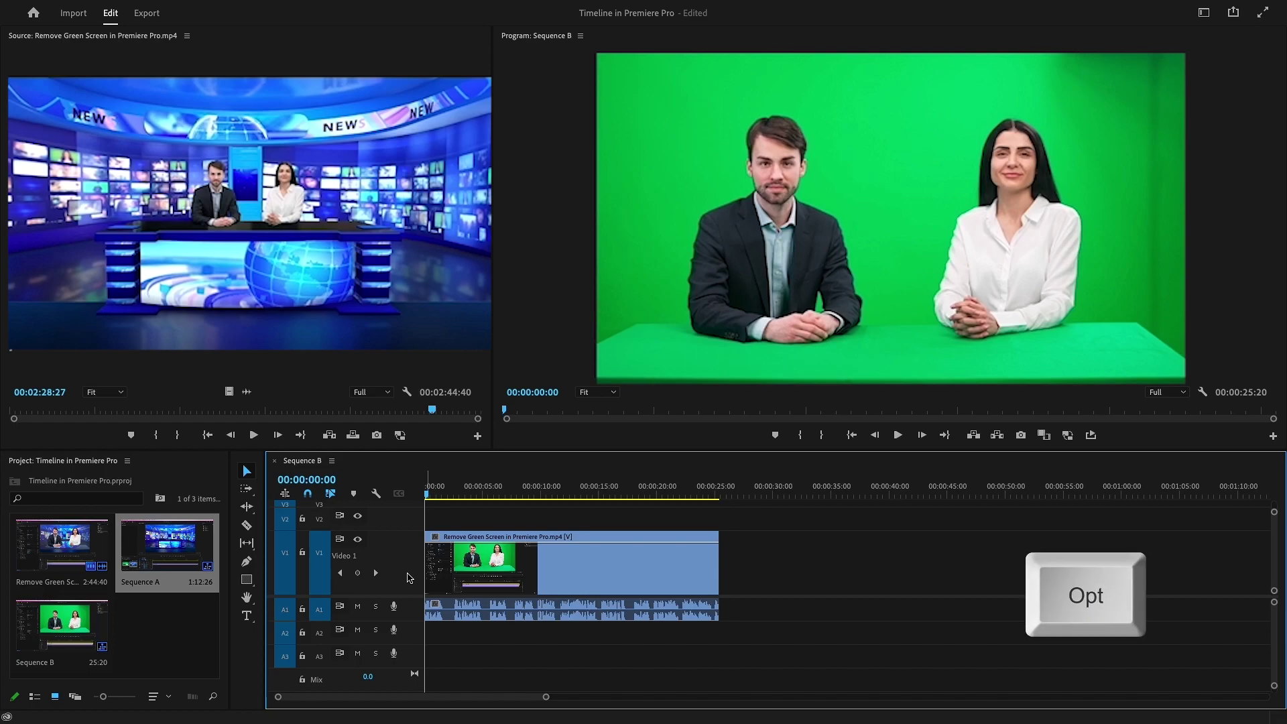
{"action": "scroll", "coordinate": [410, 578], "scroll_direction": "down", "scroll_amount": 5}
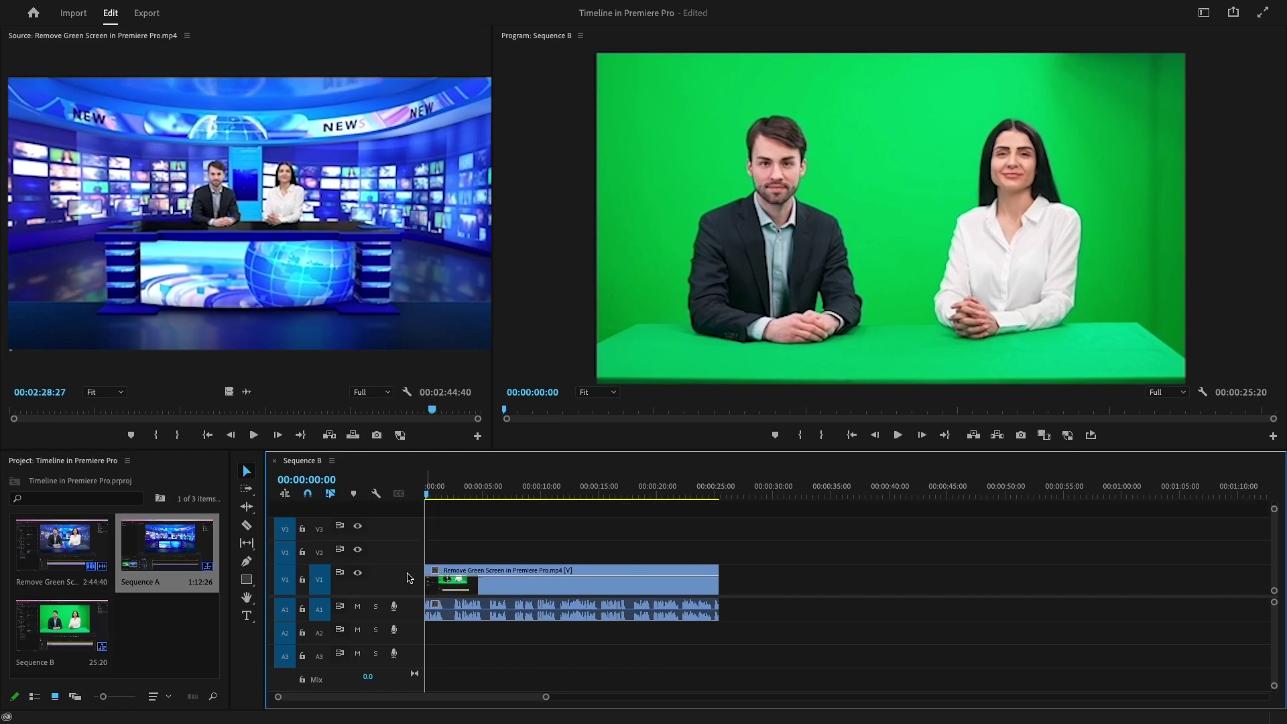
Step: Reduce the height of video track V1 and place Sequence A at the start of V2 as individual clips
{"action": "scroll", "coordinate": [410, 578], "scroll_direction": "down", "scroll_amount": 1}
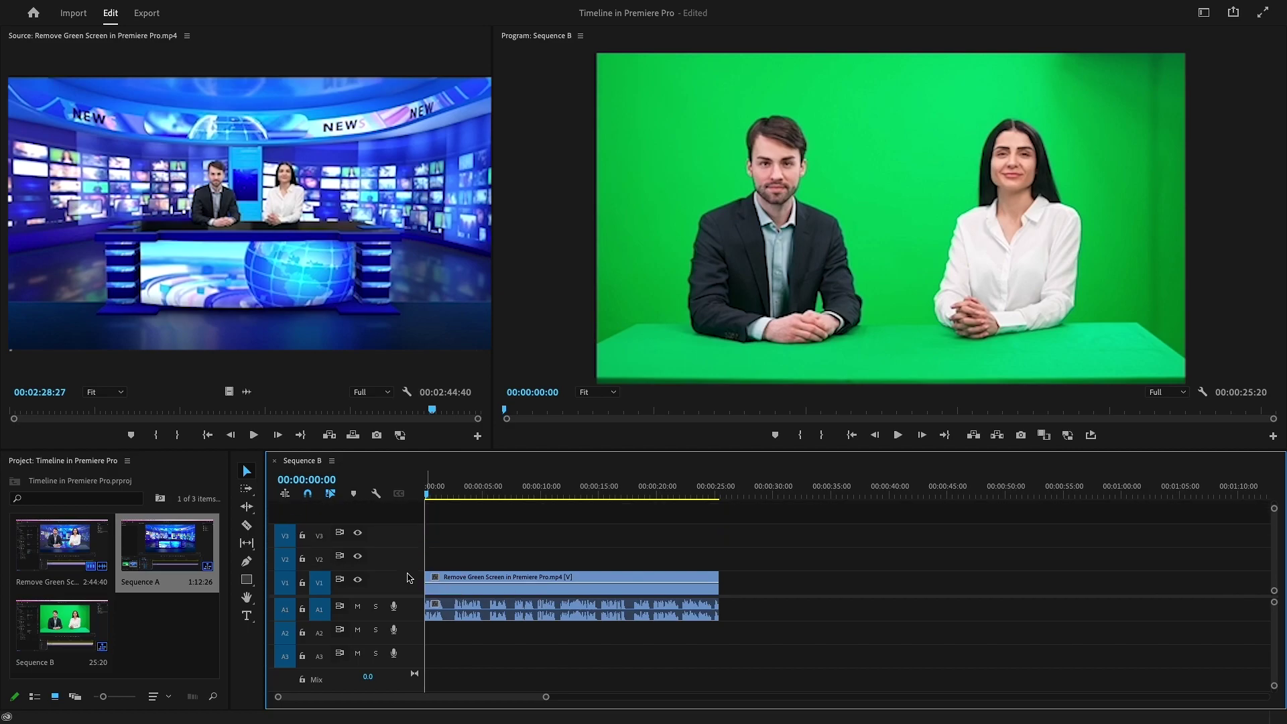
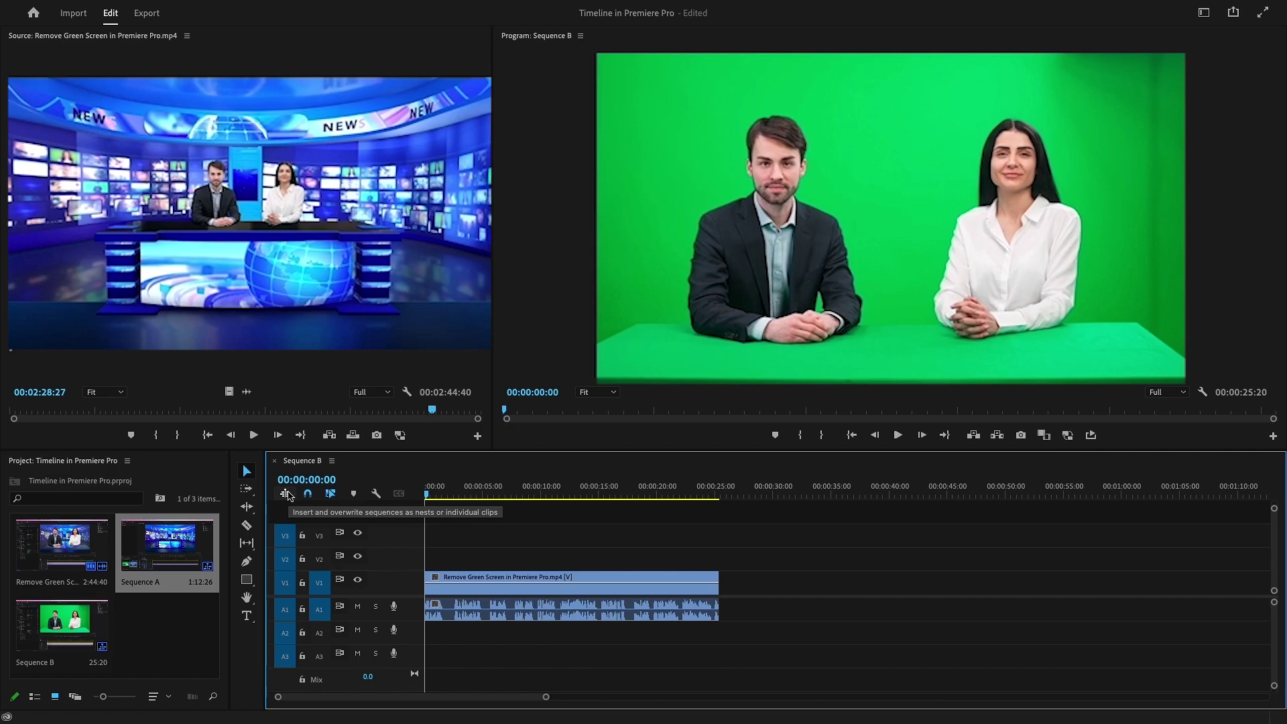
{"action": "left_click_drag", "start_coordinate": [168, 543], "coordinate": [419, 566]}
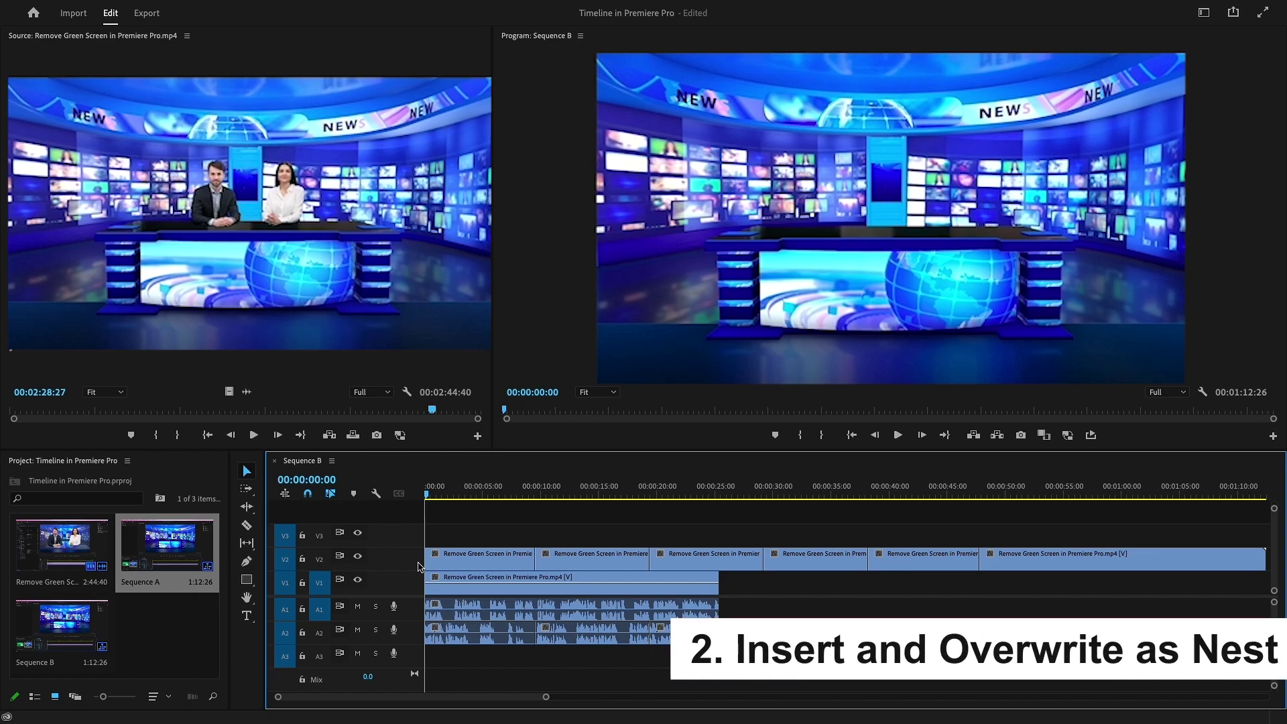
Step: With inserting sequences as nests turned on, place Sequence A at the start of V3 and undo both Sequence A placements
{"action": "left_click", "coordinate": [291, 499]}
{"action": "left_click", "coordinate": [189, 548]}
{"action": "left_click_drag", "start_coordinate": [188, 547], "coordinate": [413, 543]}
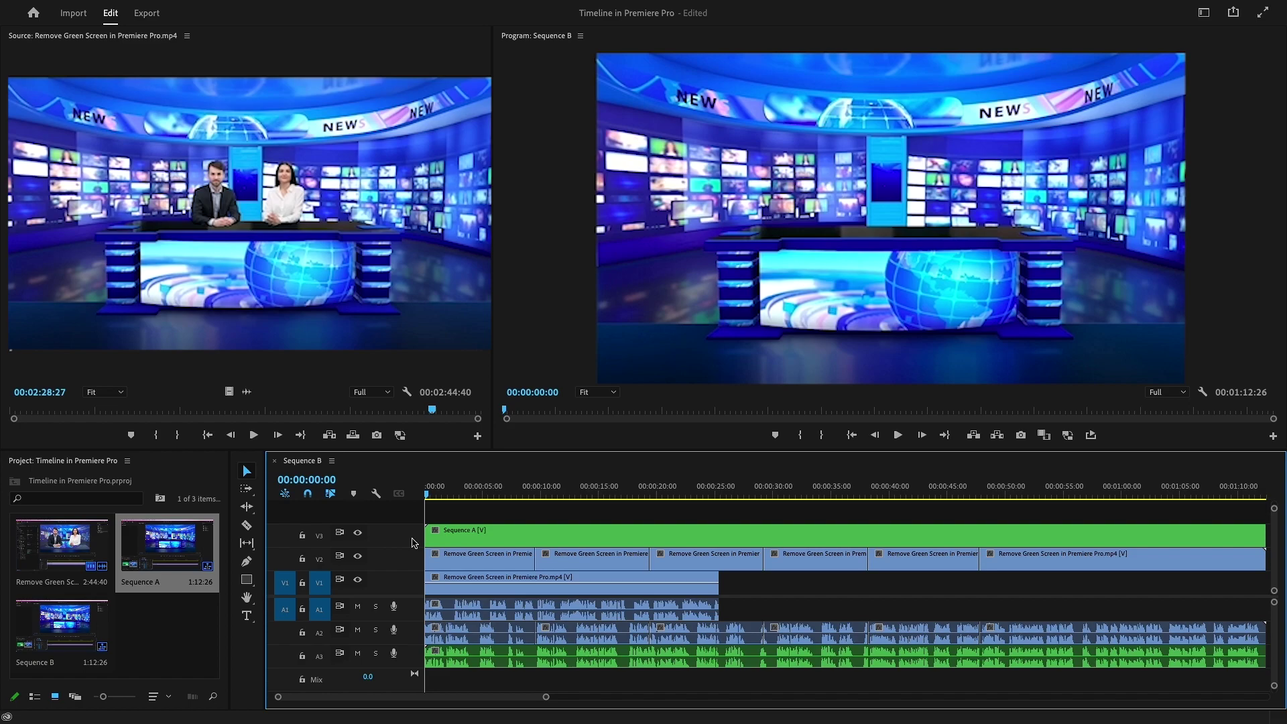
{"action": "key", "text": "ctrl+z"}
{"action": "key", "text": "ctrl+z"}
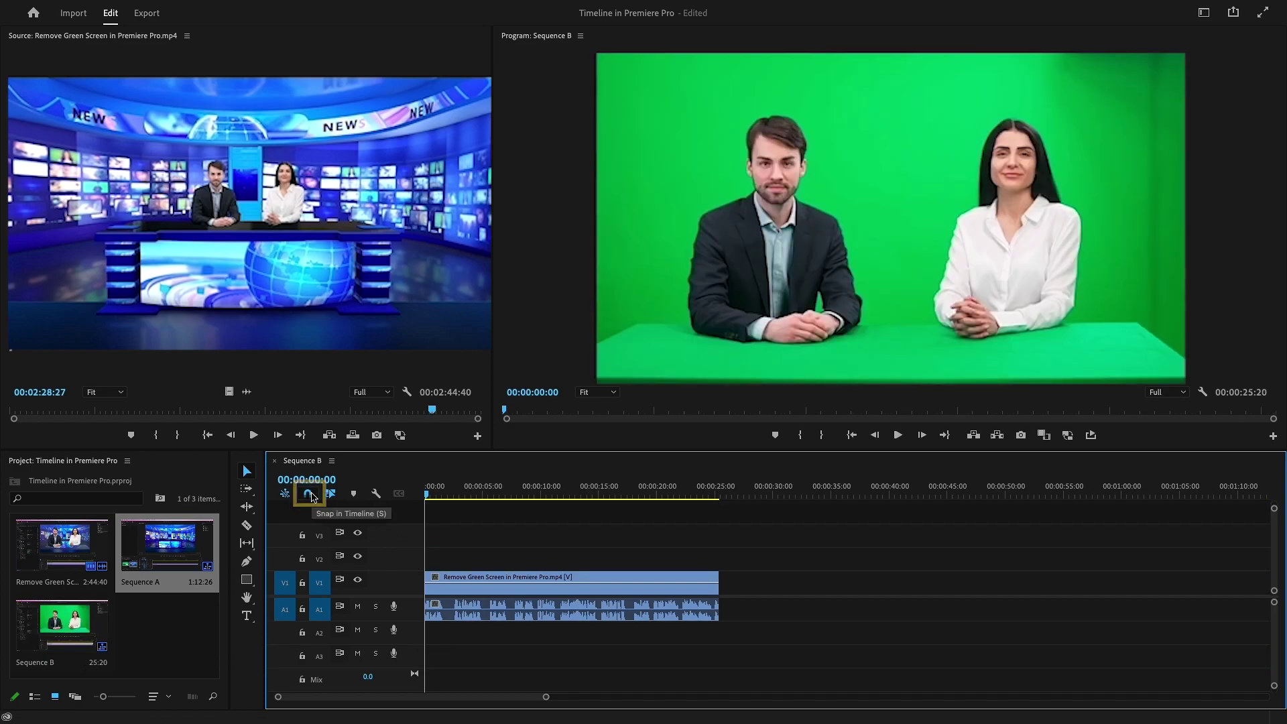
Step: With timeline snapping turned off, place the Remove Green Screen footage just after the V1 clip and undo the placement
{"action": "key", "text": "s"}
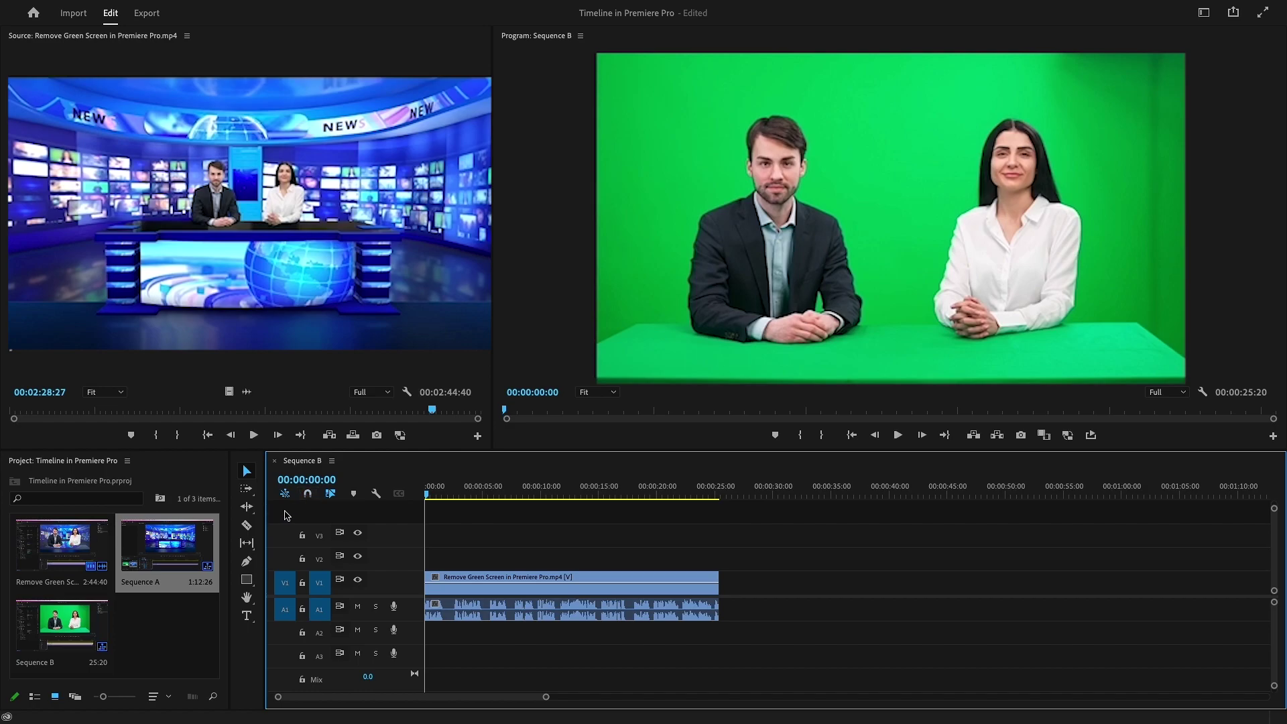
{"action": "left_click", "coordinate": [75, 559]}
{"action": "left_click_drag", "start_coordinate": [74, 559], "coordinate": [722, 605]}
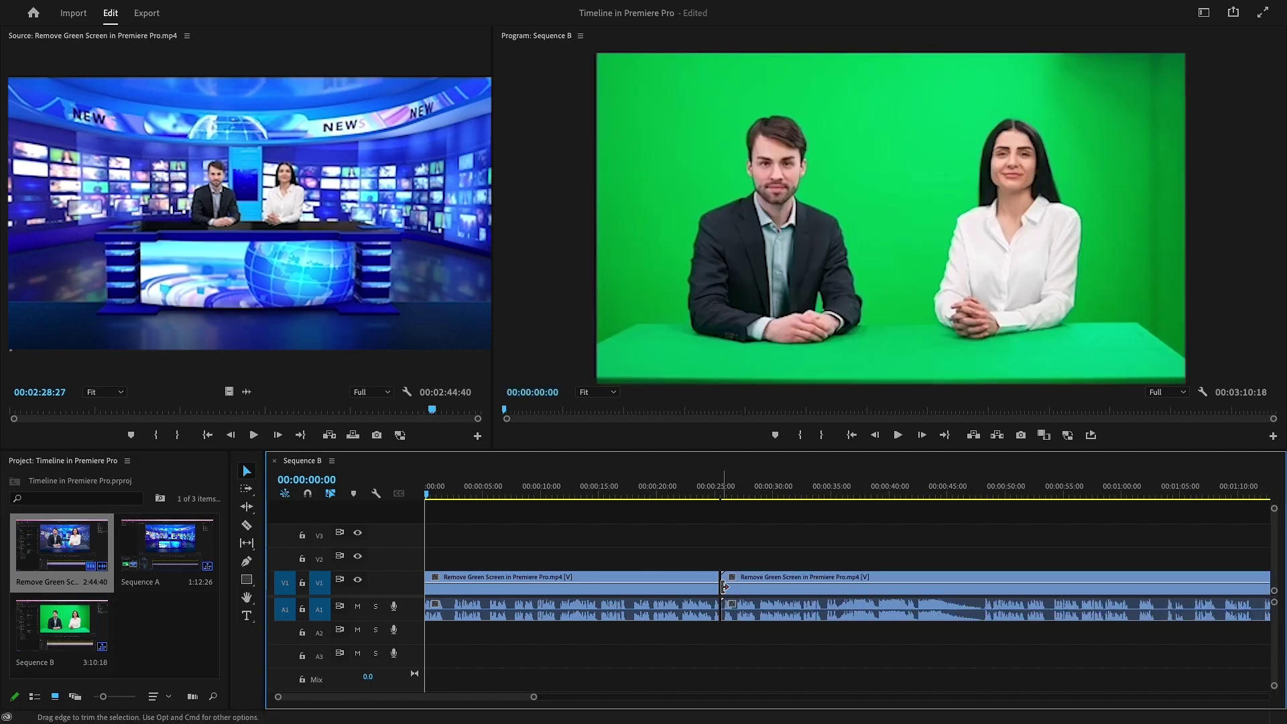
{"action": "scroll", "coordinate": [724, 586], "scroll_direction": "up", "scroll_amount": 10}
{"action": "left_click", "coordinate": [682, 591]}
{"action": "key", "text": "ctrl+z"}
{"action": "key", "text": "ctrl+z"}
{"action": "key", "text": "ctrl+z"}
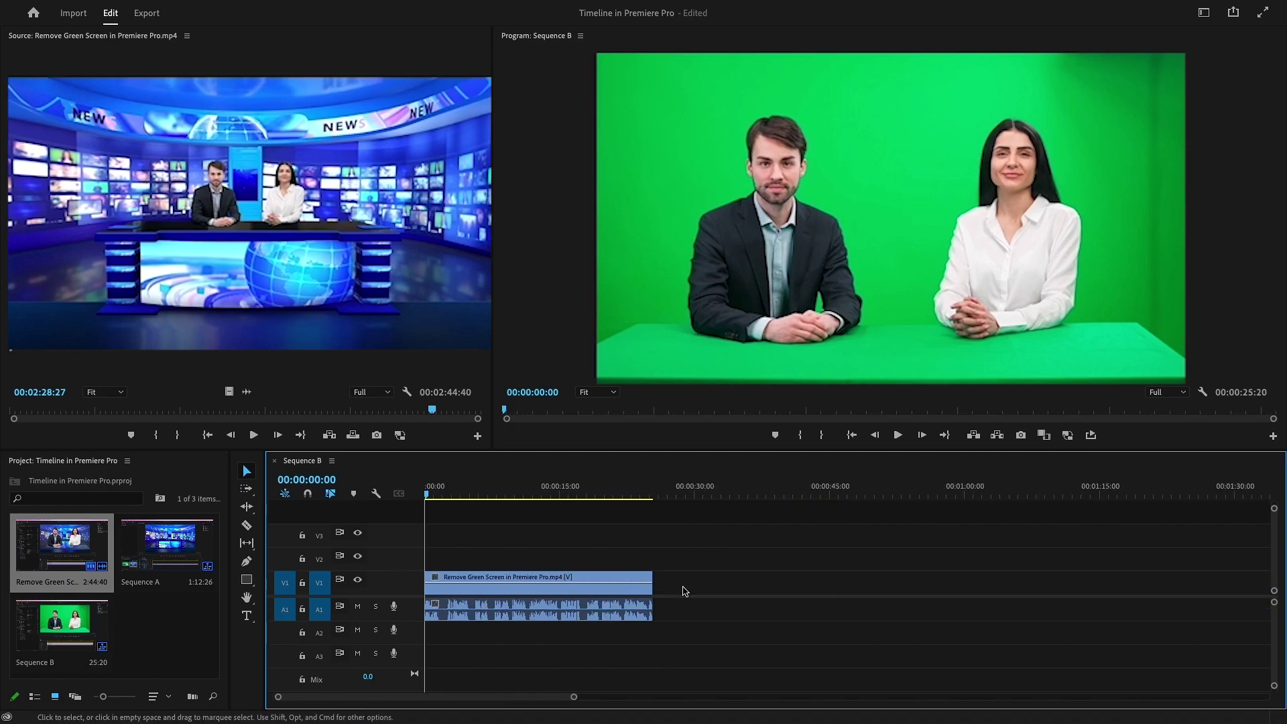
Step: Turn timeline snapping on and place the Remove Green Screen footage directly against the end of the V1 clip
{"action": "left_click", "coordinate": [309, 496]}
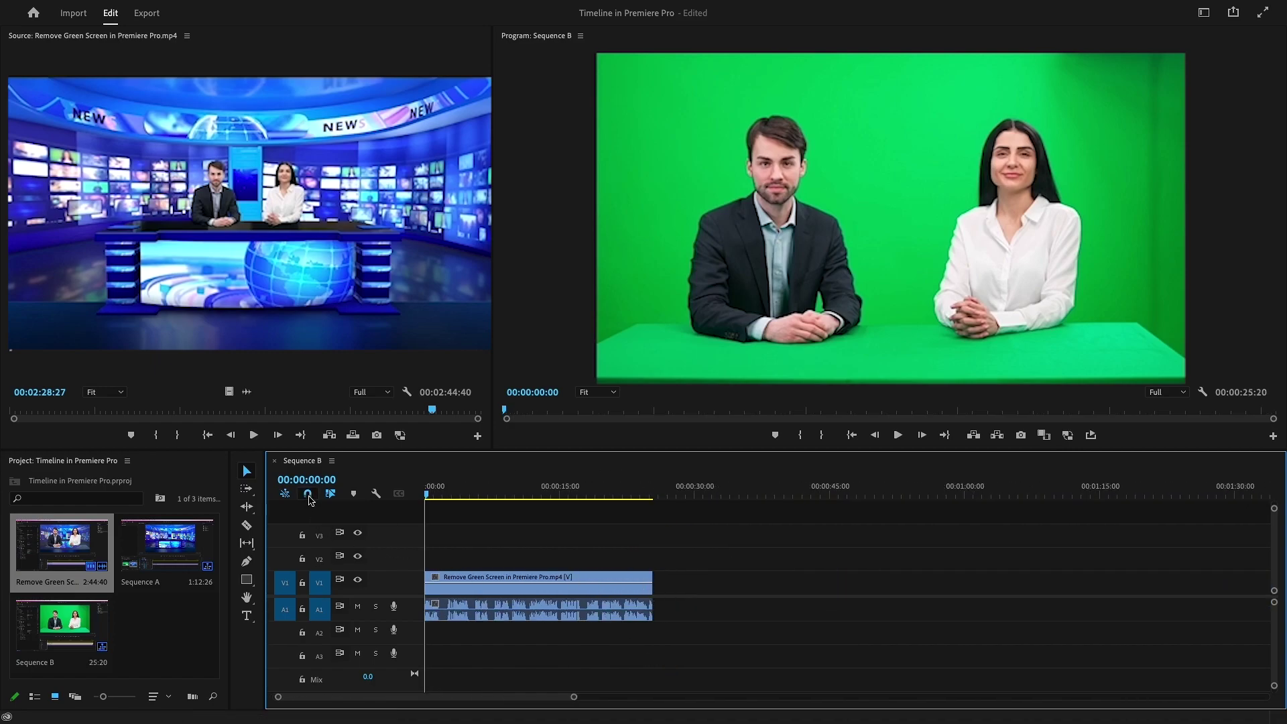
{"action": "left_click", "coordinate": [78, 552]}
{"action": "left_click_drag", "start_coordinate": [78, 552], "coordinate": [655, 598]}
{"action": "scroll", "coordinate": [656, 599], "scroll_direction": "up", "scroll_amount": 5}
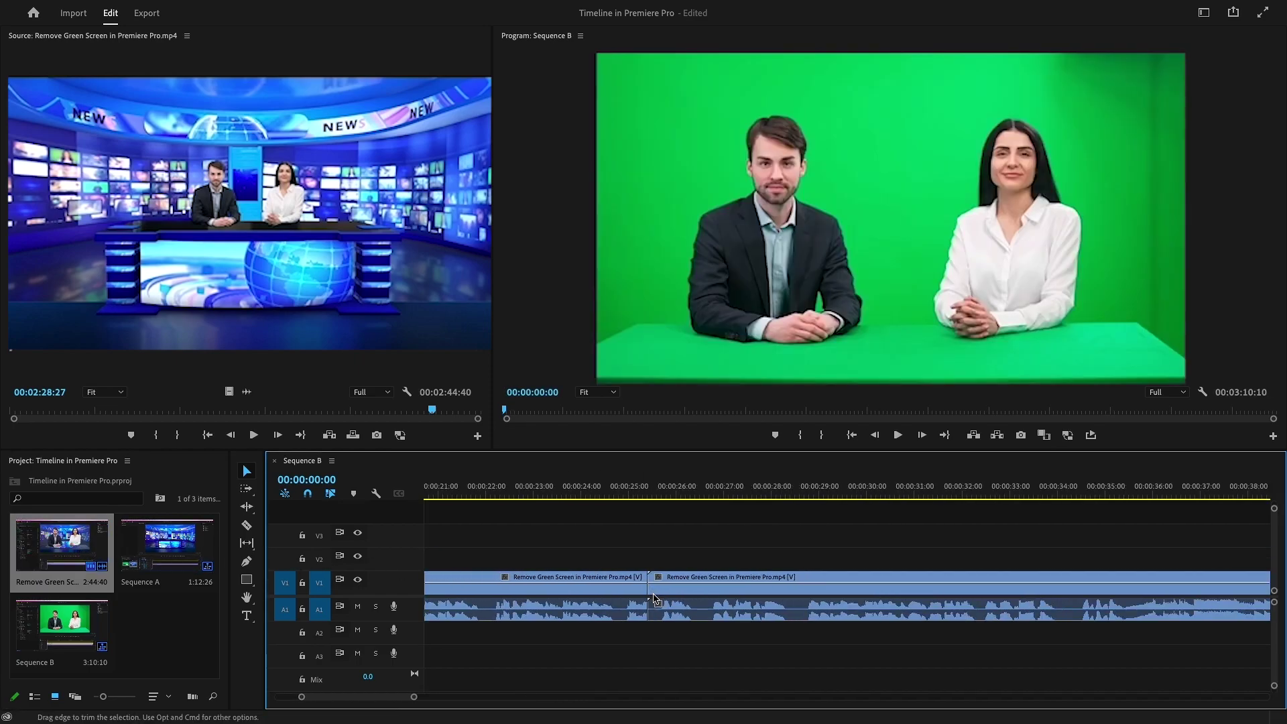
{"action": "scroll", "coordinate": [656, 598], "scroll_direction": "up", "scroll_amount": 5}
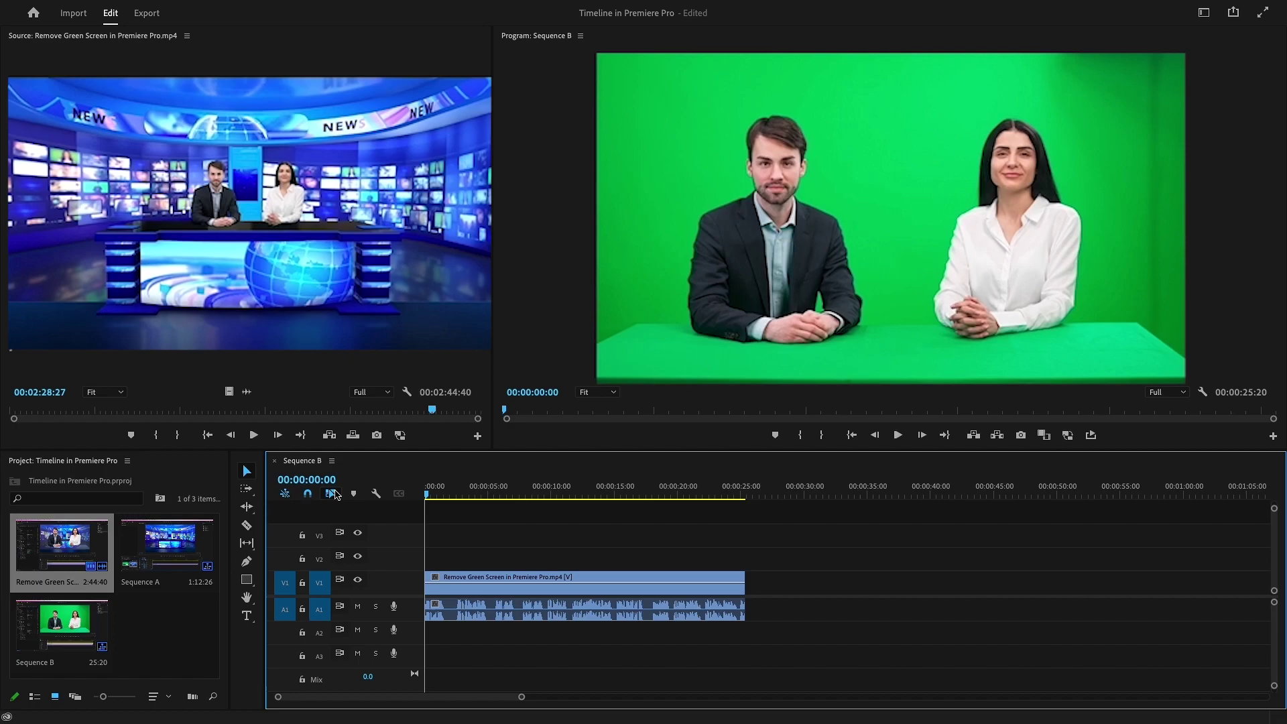
Step: Turn off linked selection and select only the video part of the clip on V1, then deselect it
{"action": "left_click", "coordinate": [456, 575]}
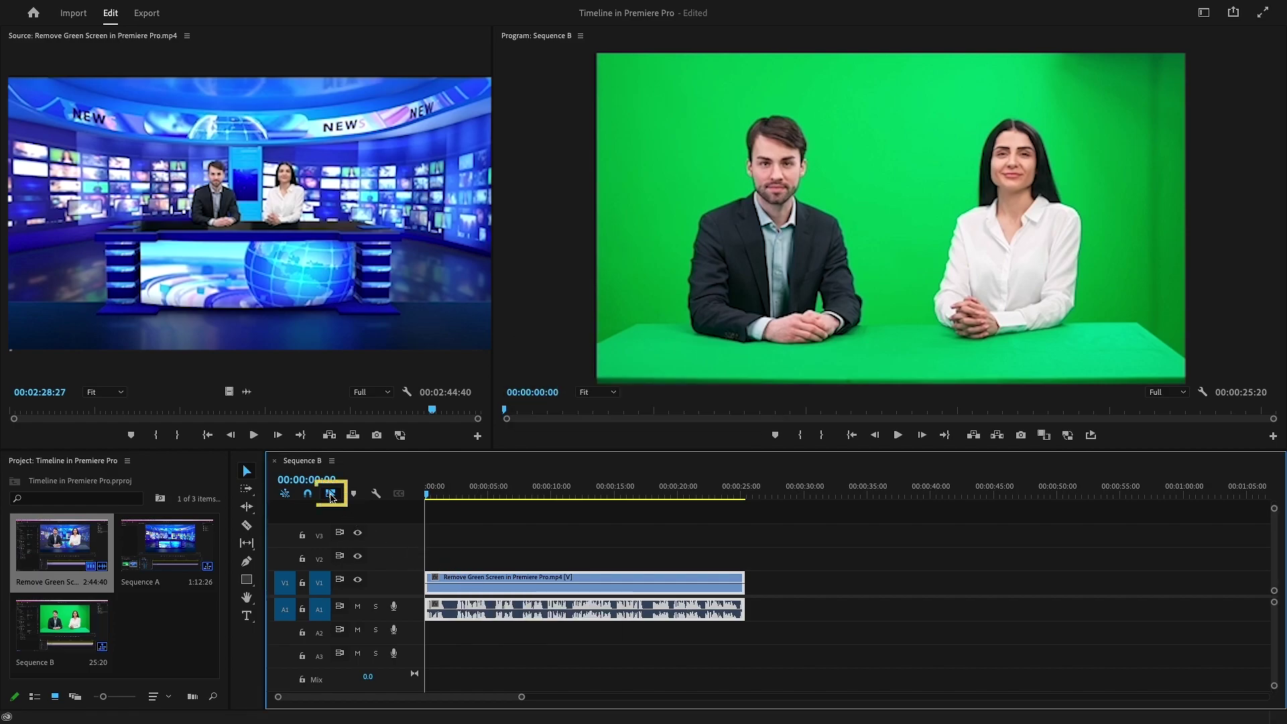
{"action": "left_click", "coordinate": [330, 494]}
{"action": "left_click", "coordinate": [471, 547]}
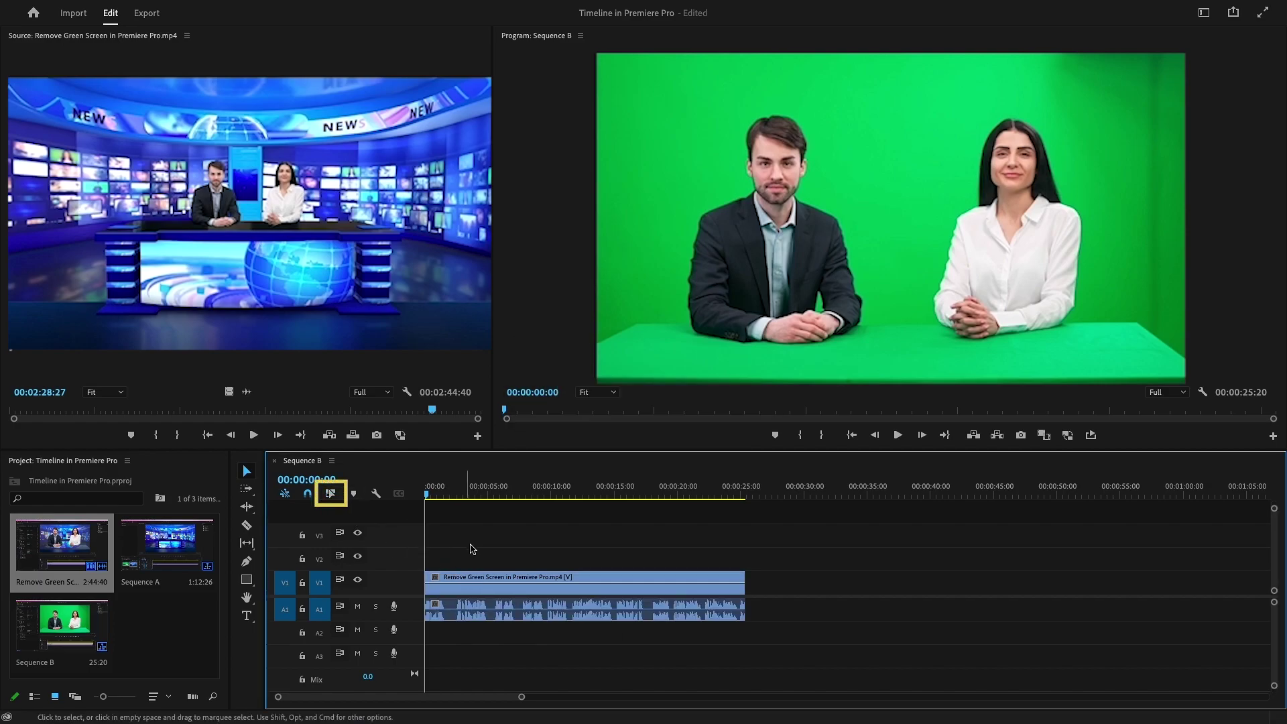
{"action": "left_click", "coordinate": [550, 580]}
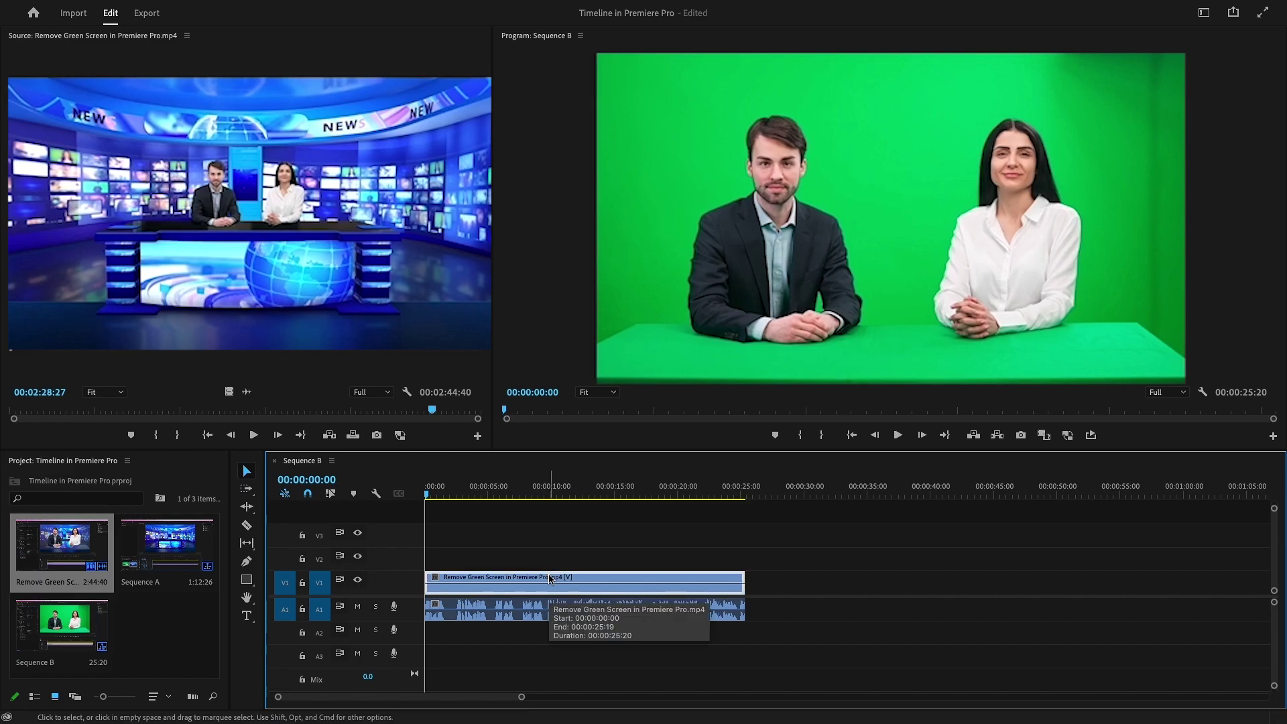
{"action": "left_click", "coordinate": [555, 556]}
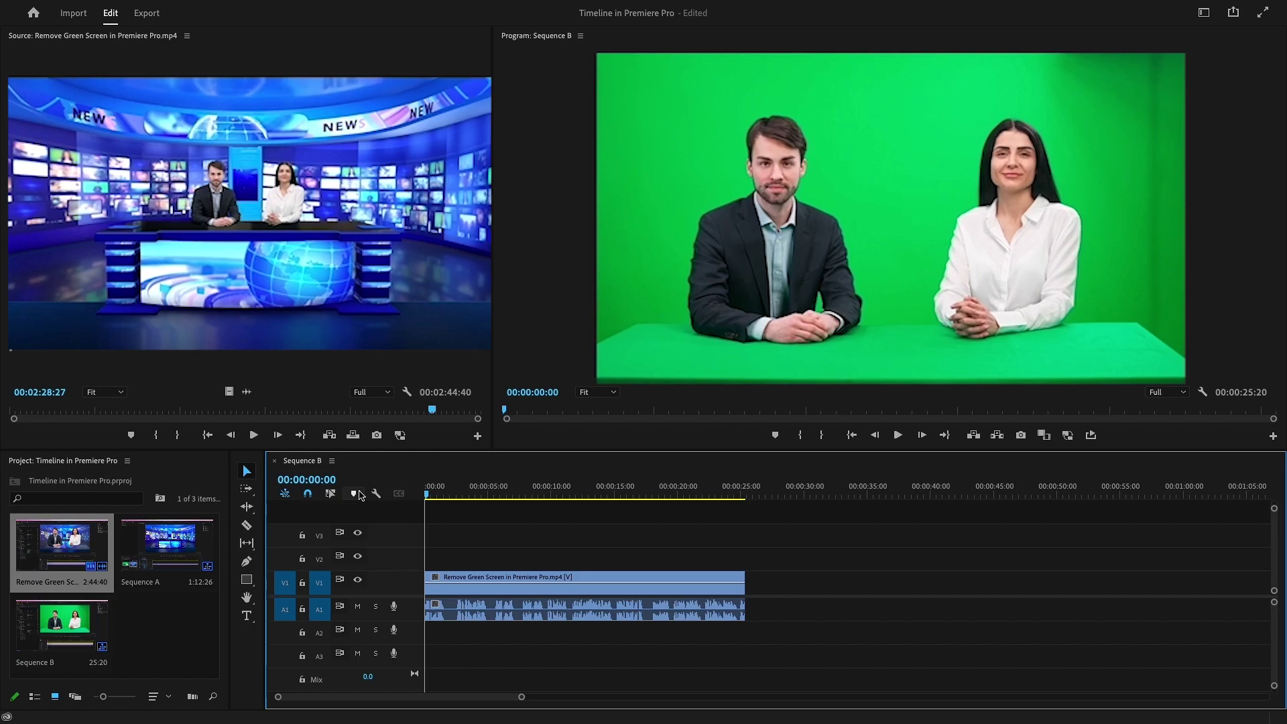
Step: Add a sequence marker at 00:00:04:12 and inspect its settings without changing them
{"action": "left_click_drag", "start_coordinate": [469, 499], "coordinate": [480, 502]}
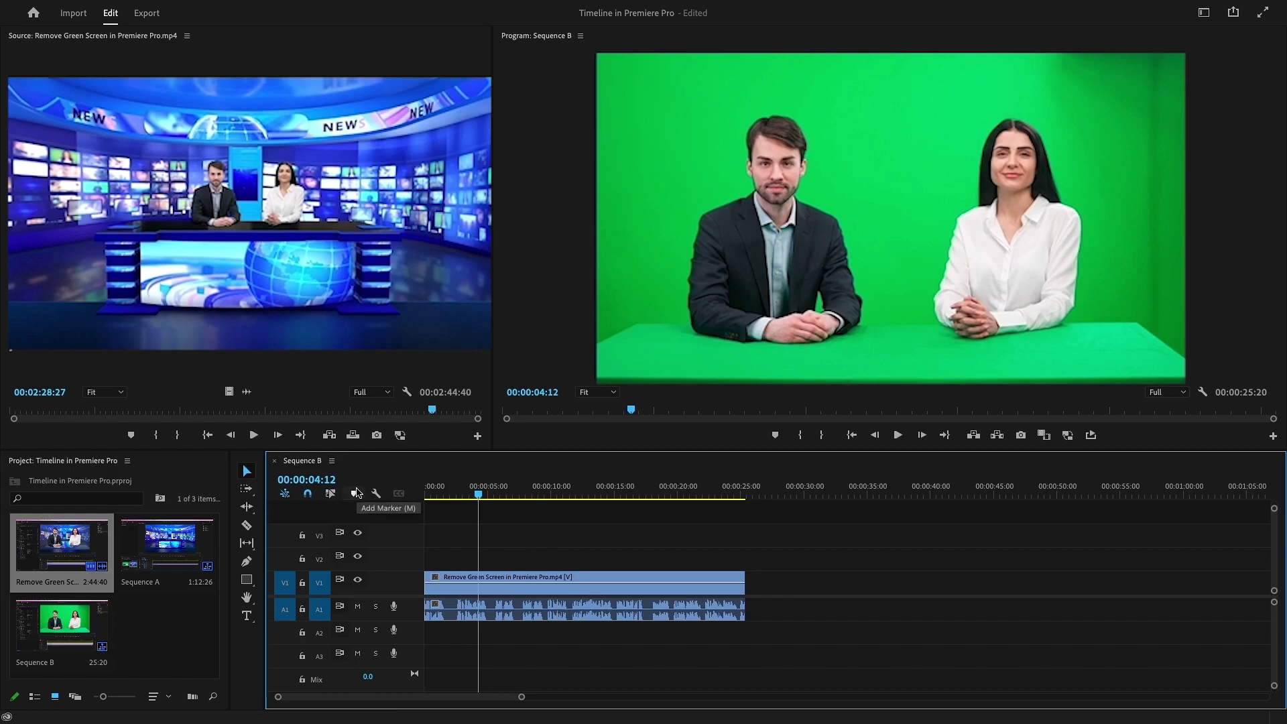
{"action": "key", "text": "m"}
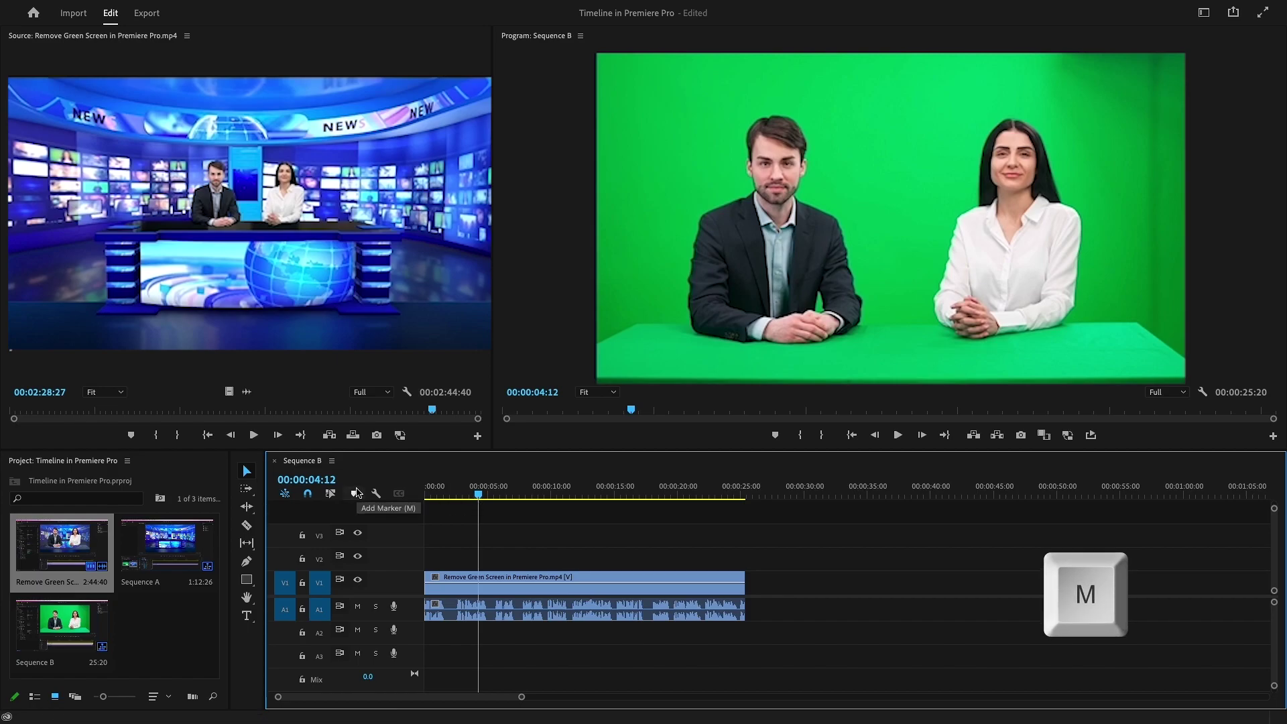
{"action": "key", "text": "m"}
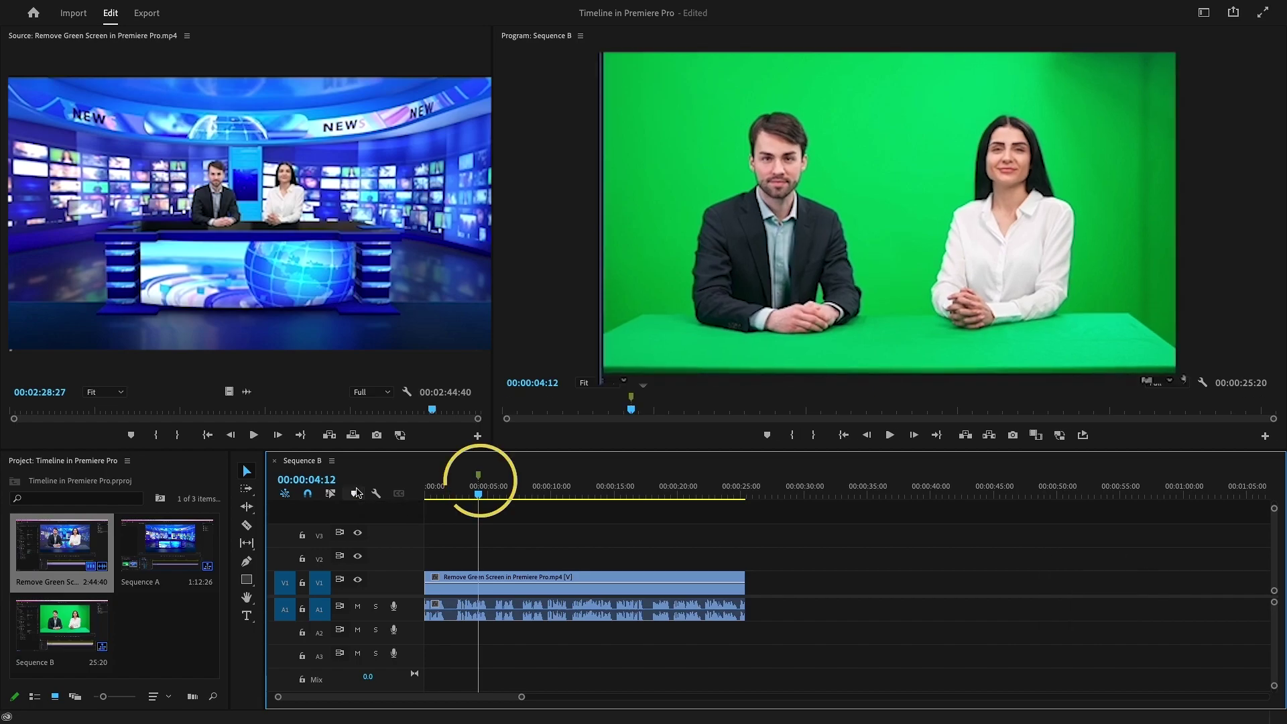
{"action": "double_click", "coordinate": [479, 481]}
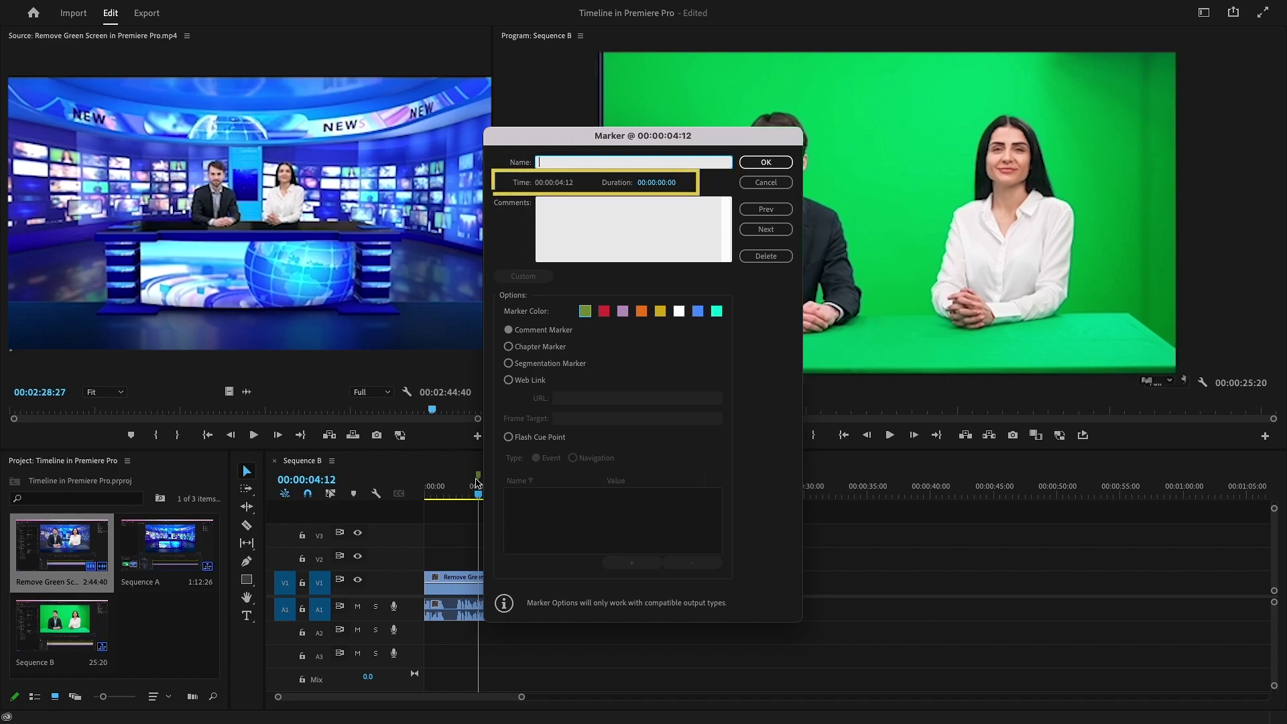
{"action": "left_click", "coordinate": [765, 183]}
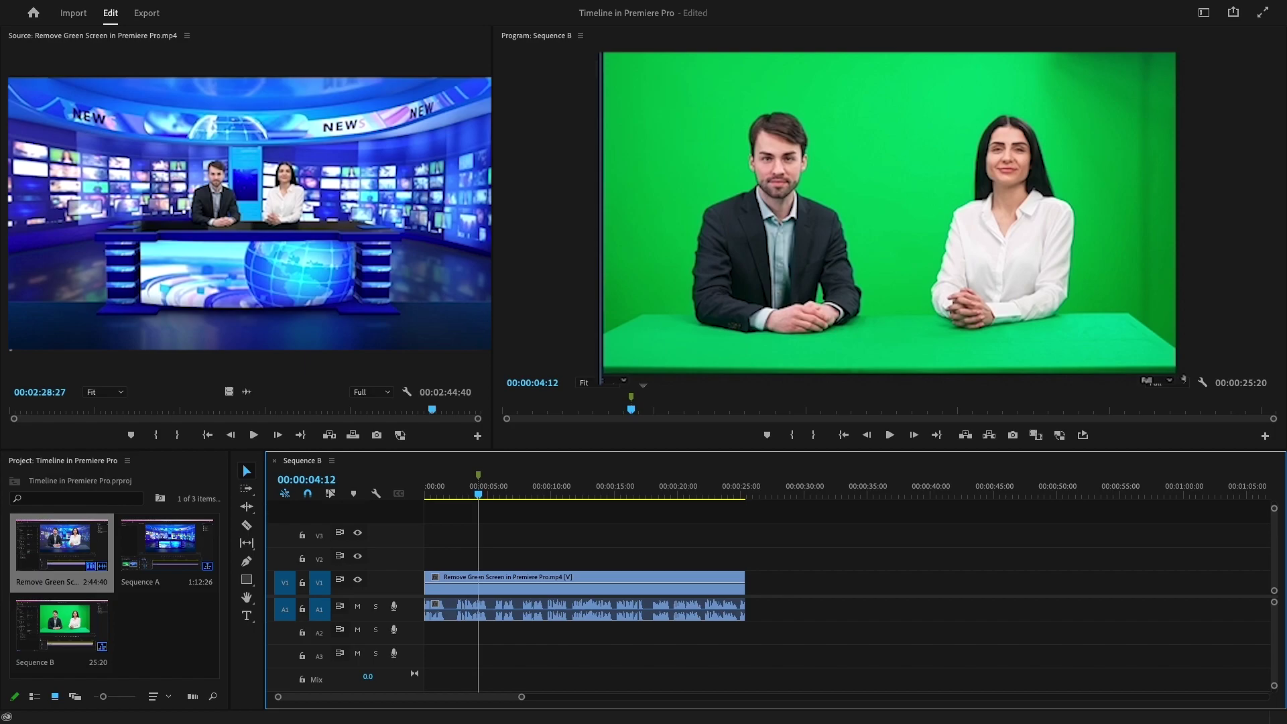
Step: Turn on Show Source Clip Name and Label for the timeline, and expand track V1 to show its video thumbnail
{"action": "left_click", "coordinate": [382, 496]}
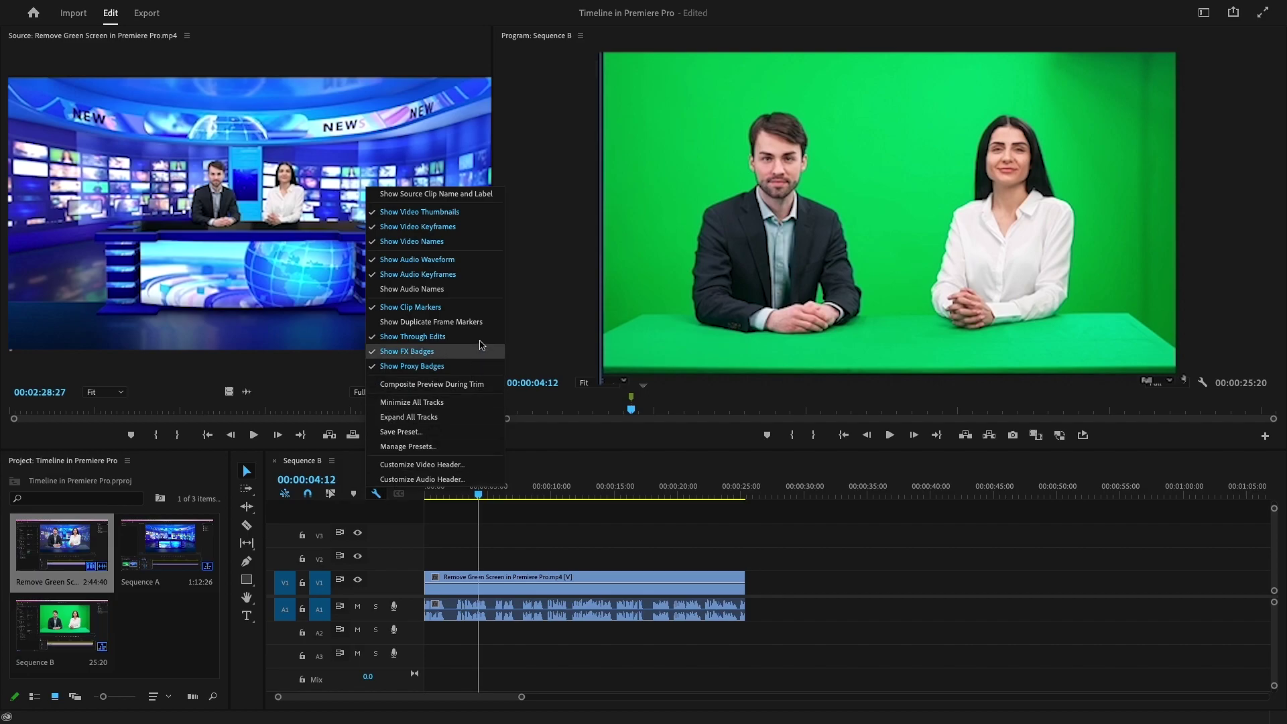
{"action": "left_click", "coordinate": [486, 196]}
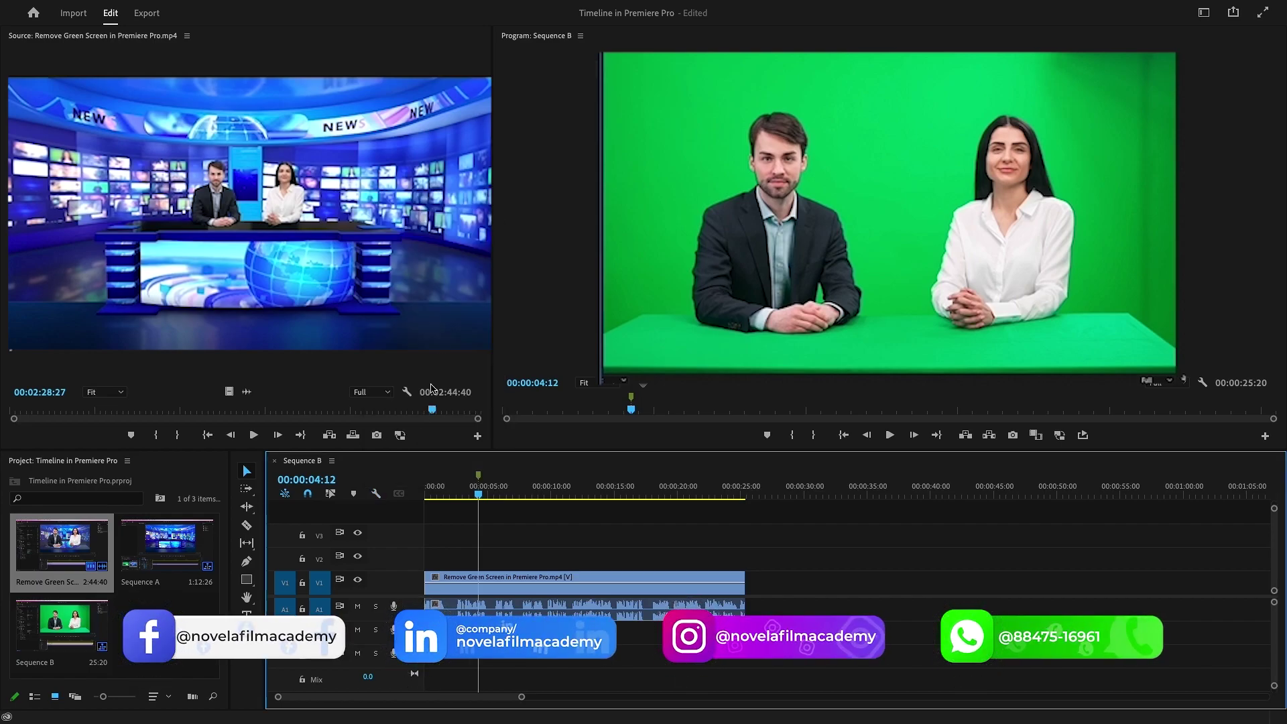
{"action": "left_click", "coordinate": [376, 494]}
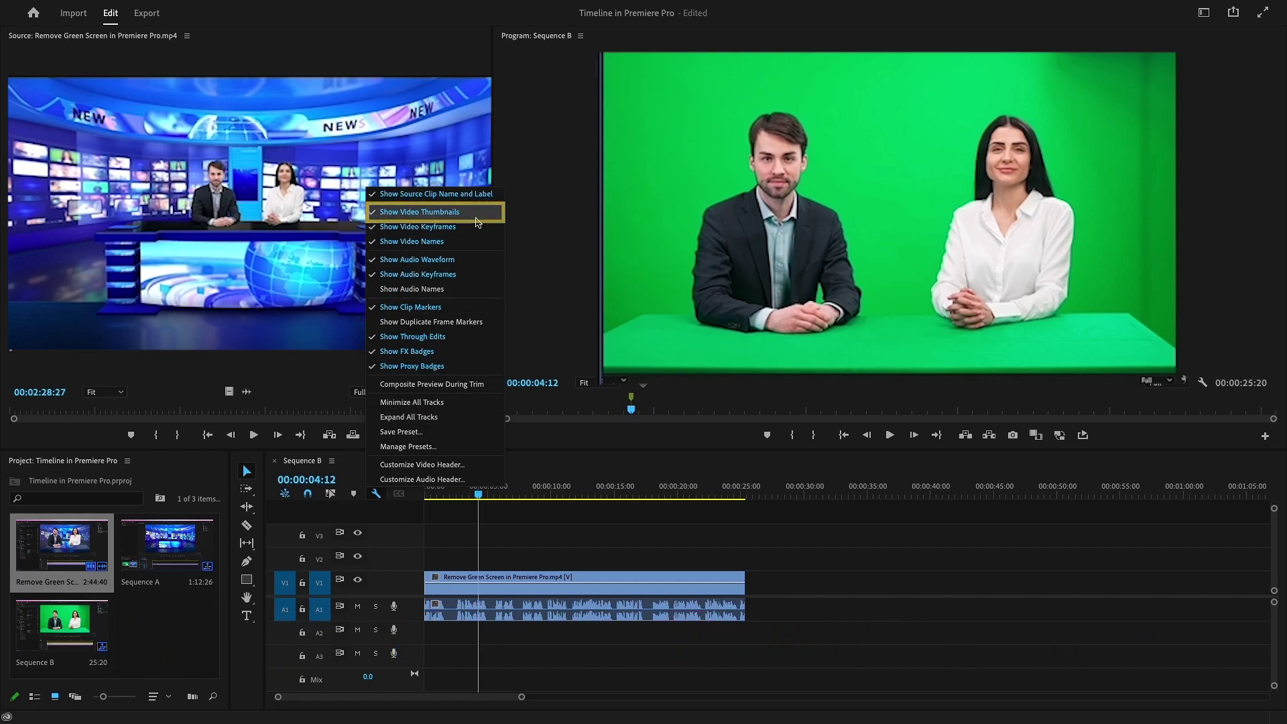
{"action": "double_click", "coordinate": [408, 590]}
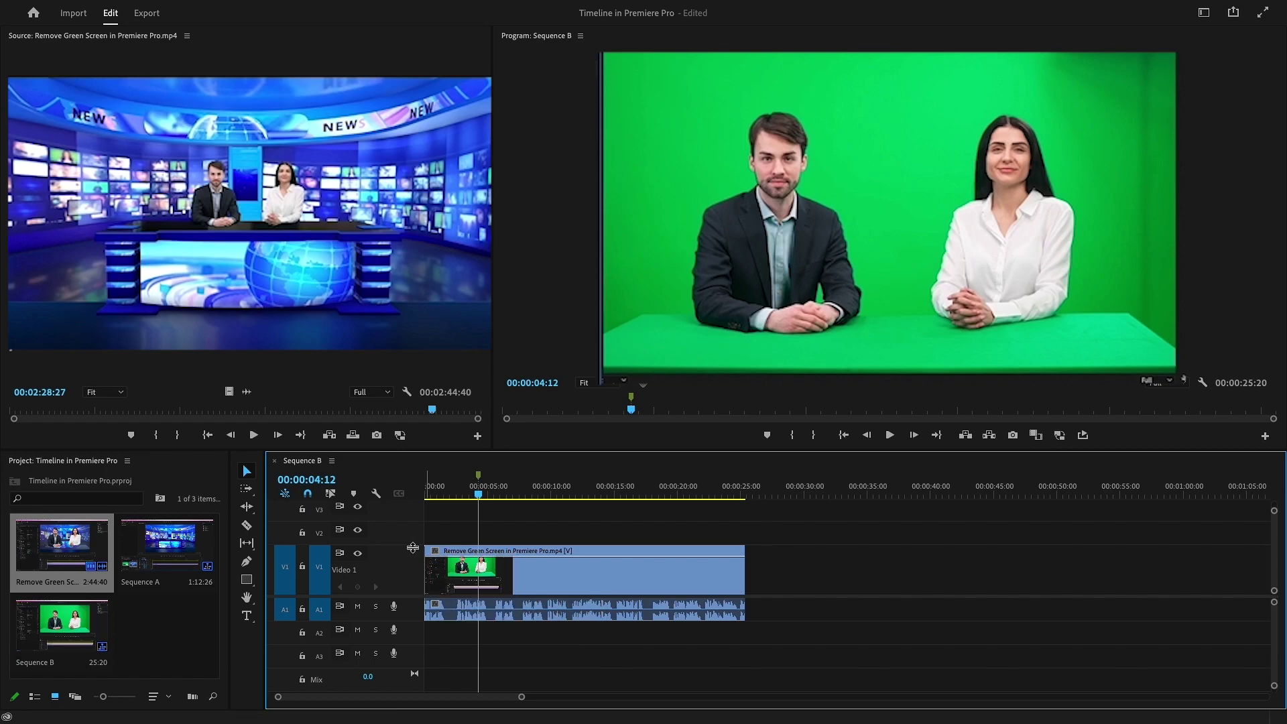
Step: Turn on Show Audio Names in the timeline display settings
{"action": "left_click", "coordinate": [376, 494]}
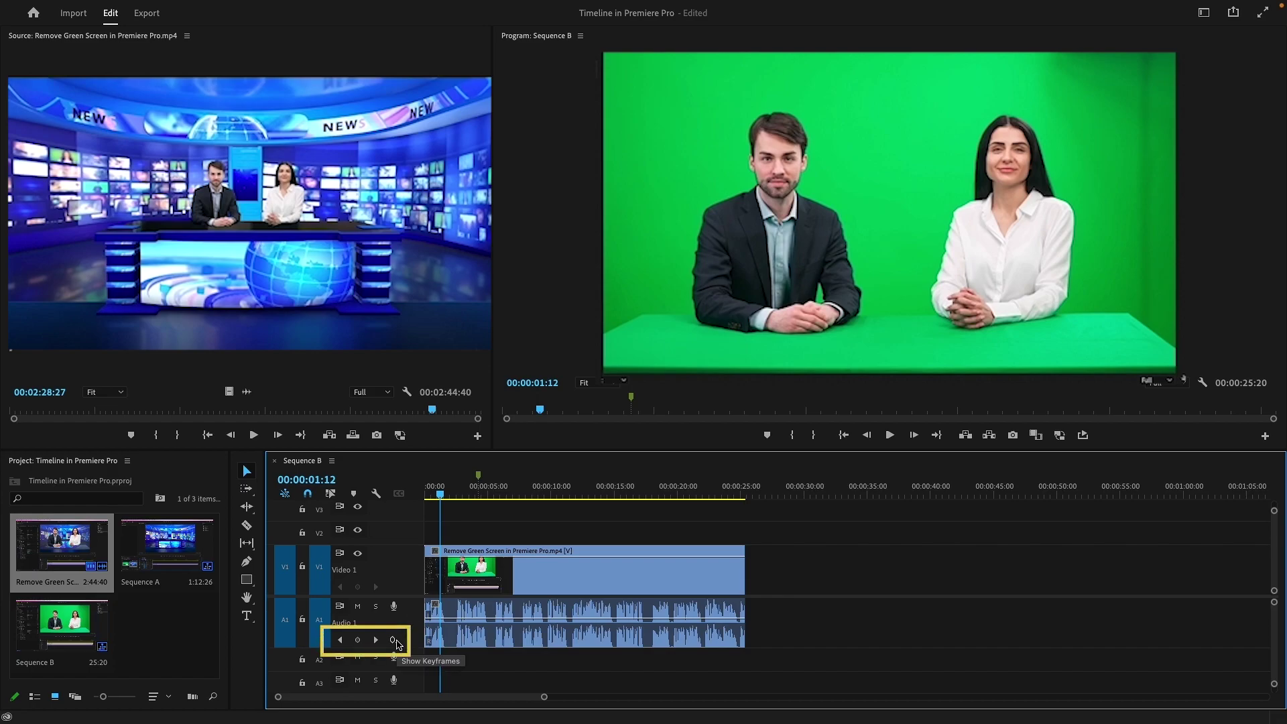
{"action": "left_click", "coordinate": [376, 493]}
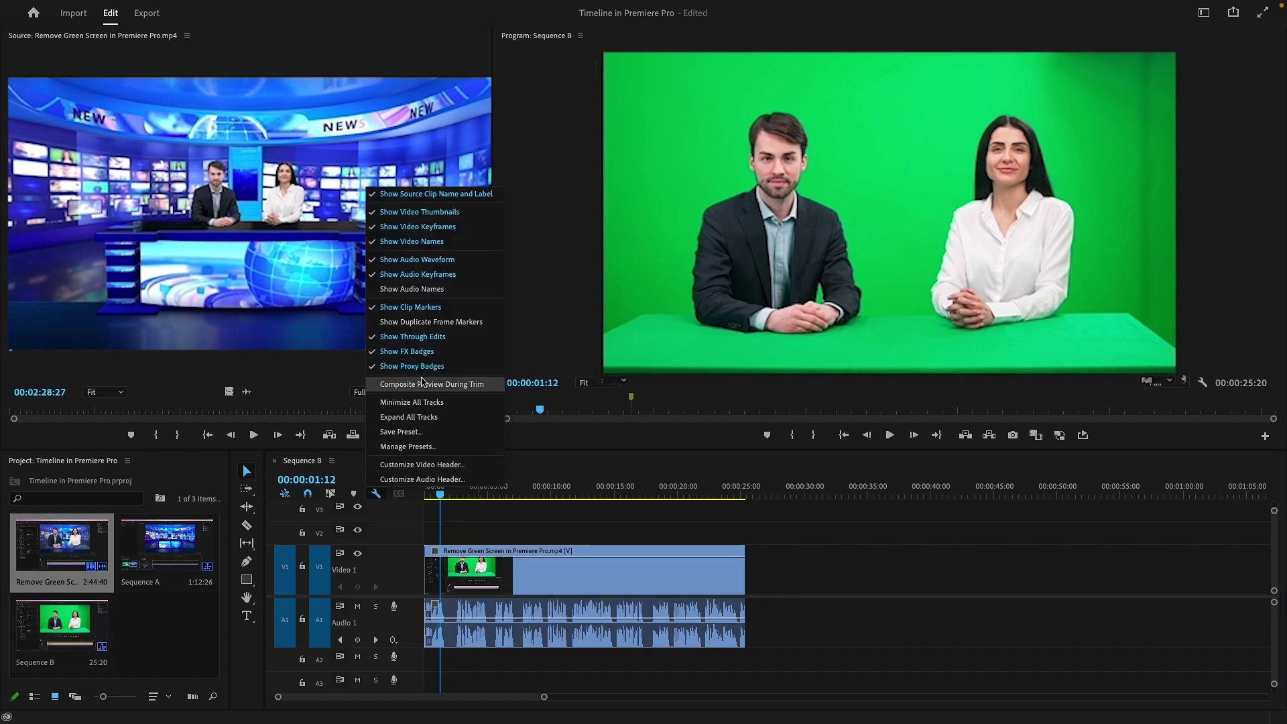
{"action": "left_click", "coordinate": [454, 295]}
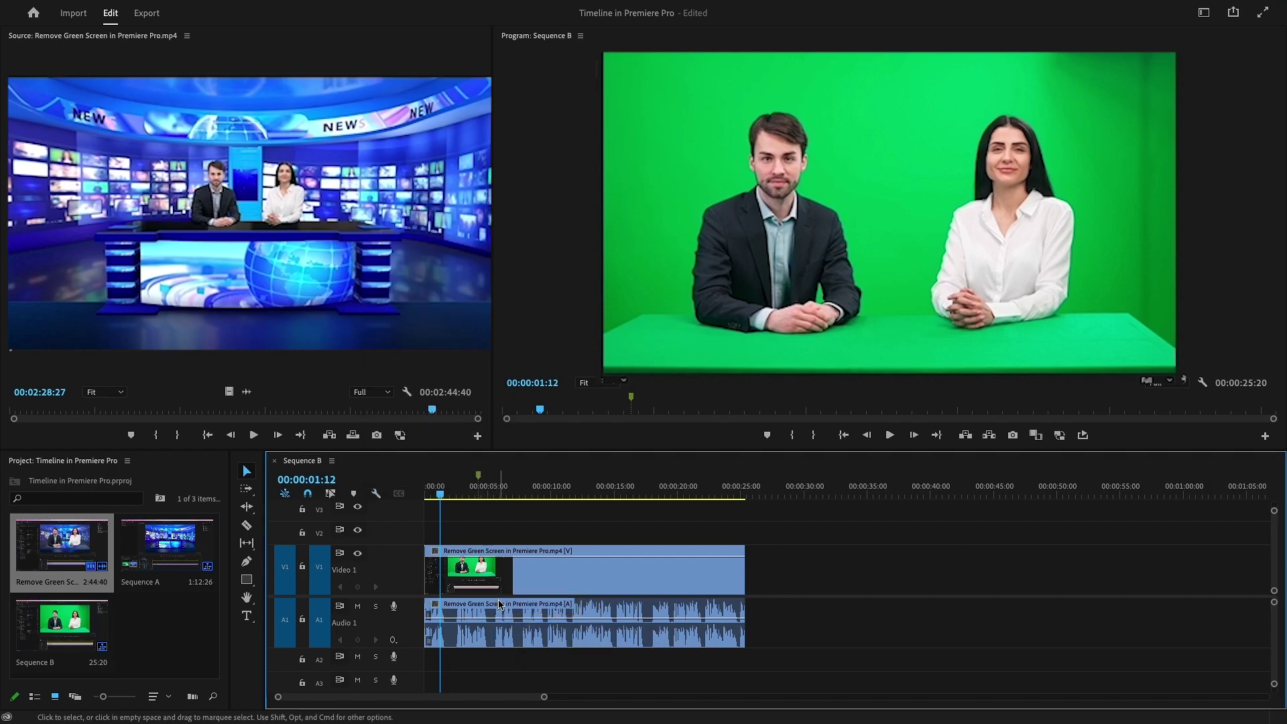
Step: Review the Show Clip Markers setting and add clip markers to the V1 video clip at 00:00:01:12 and 00:00:08:05
{"action": "left_click", "coordinate": [376, 494]}
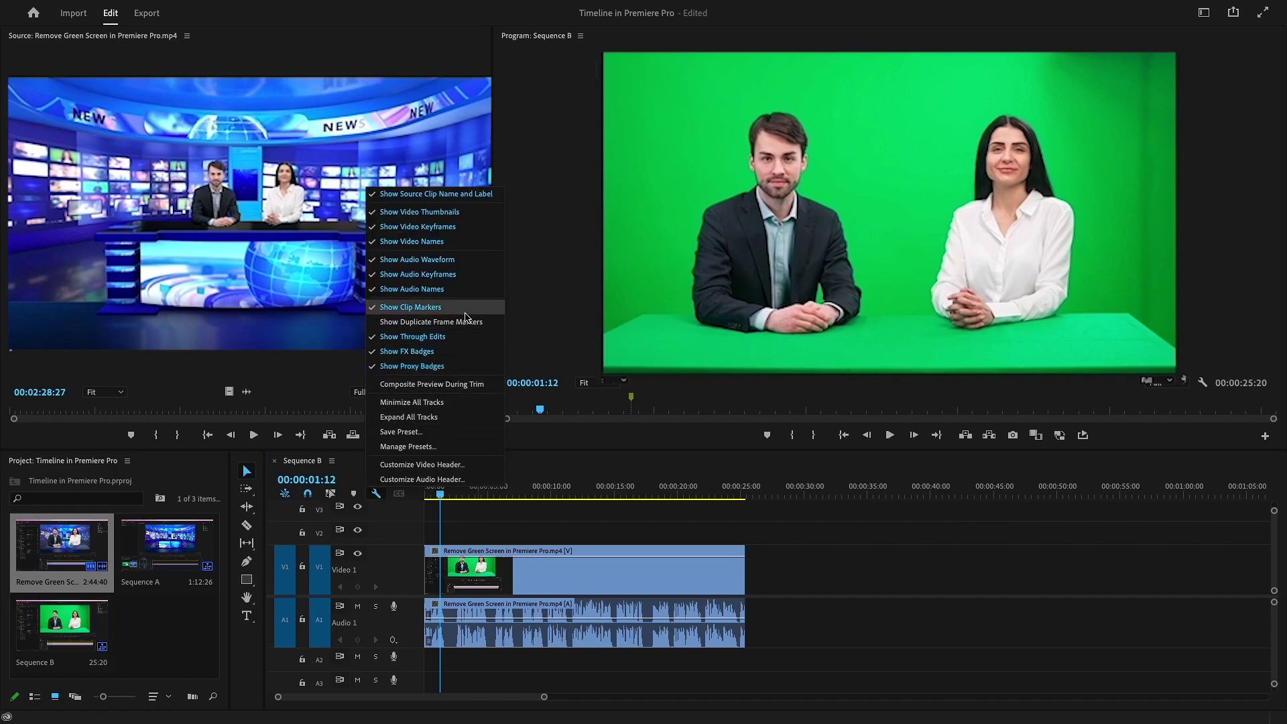
{"action": "left_click", "coordinate": [534, 568]}
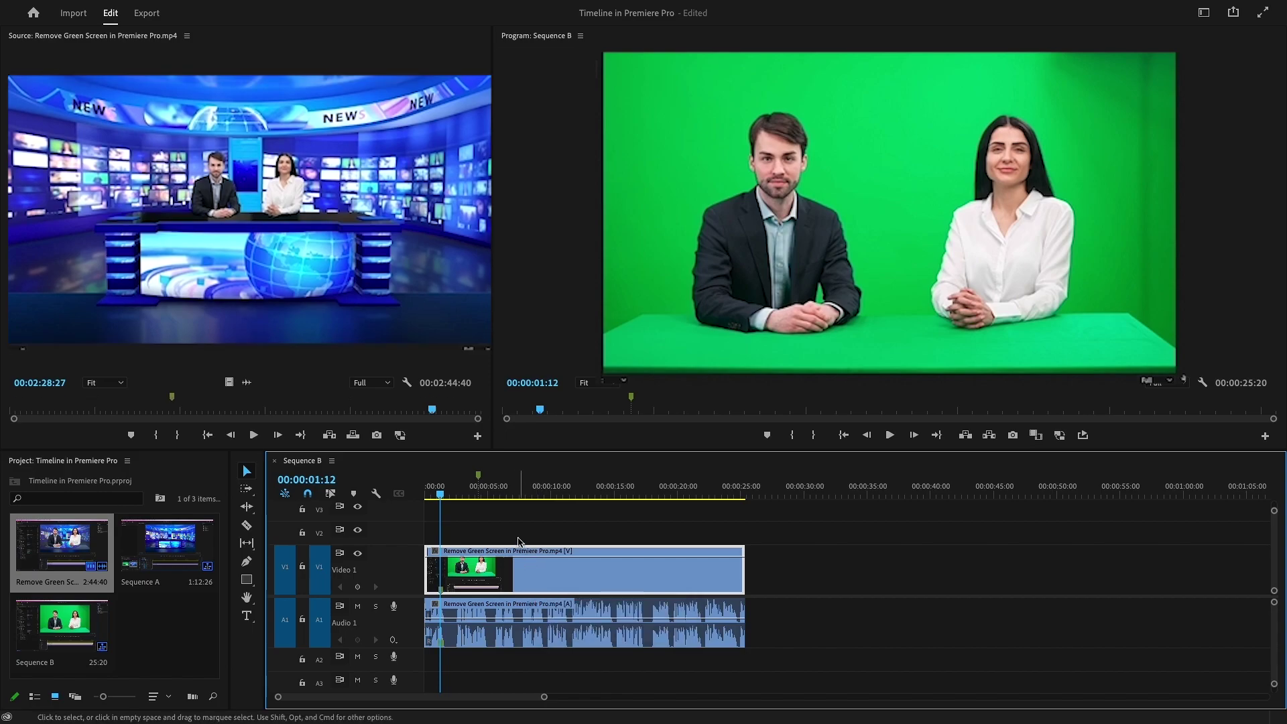
{"action": "left_click", "coordinate": [527, 489]}
{"action": "key", "text": "m"}
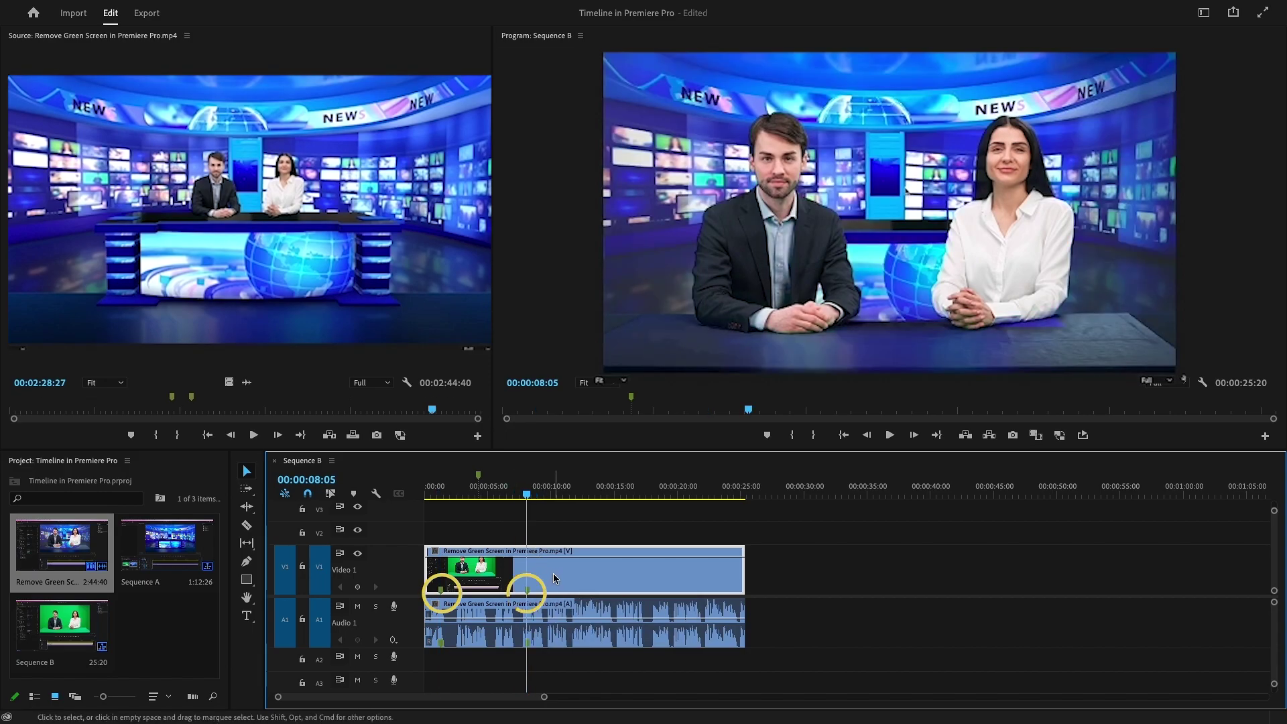
Step: Turn on Show Duplicate Frame Markers and copy the V1 video clip further along the track, starting at 00:00:27:49
{"action": "left_click", "coordinate": [376, 494]}
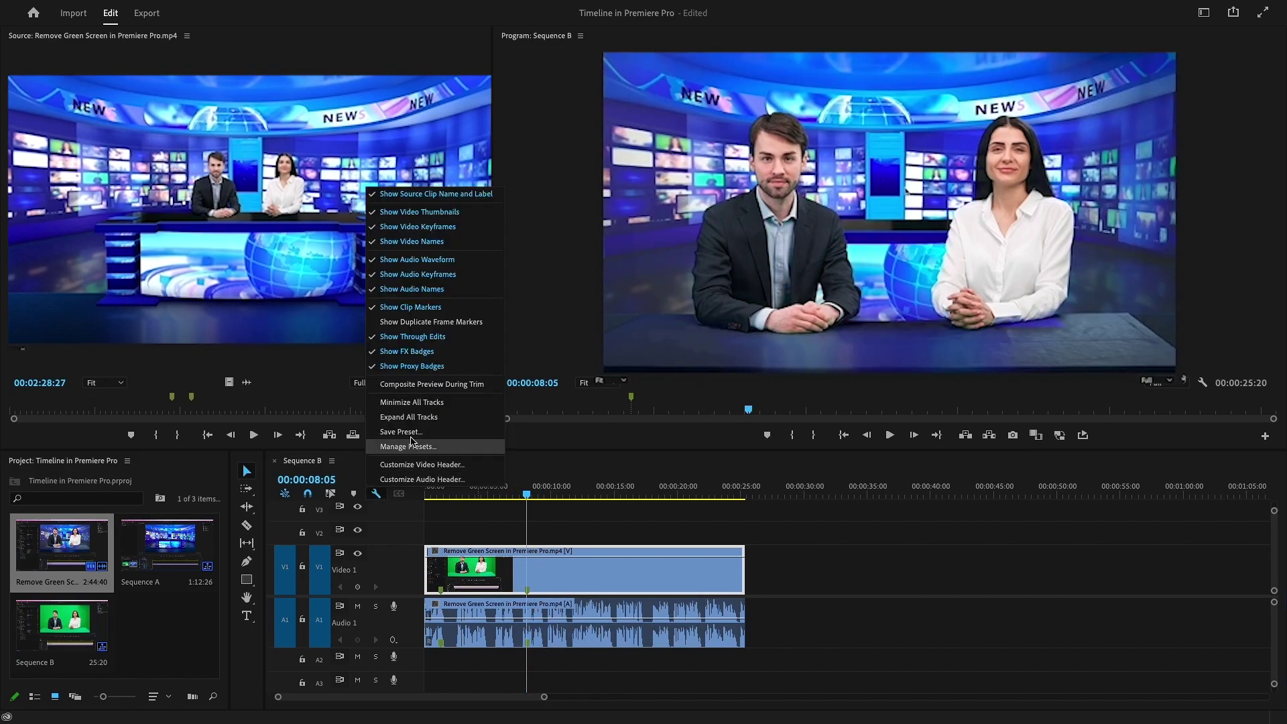
{"action": "left_click", "coordinate": [486, 323]}
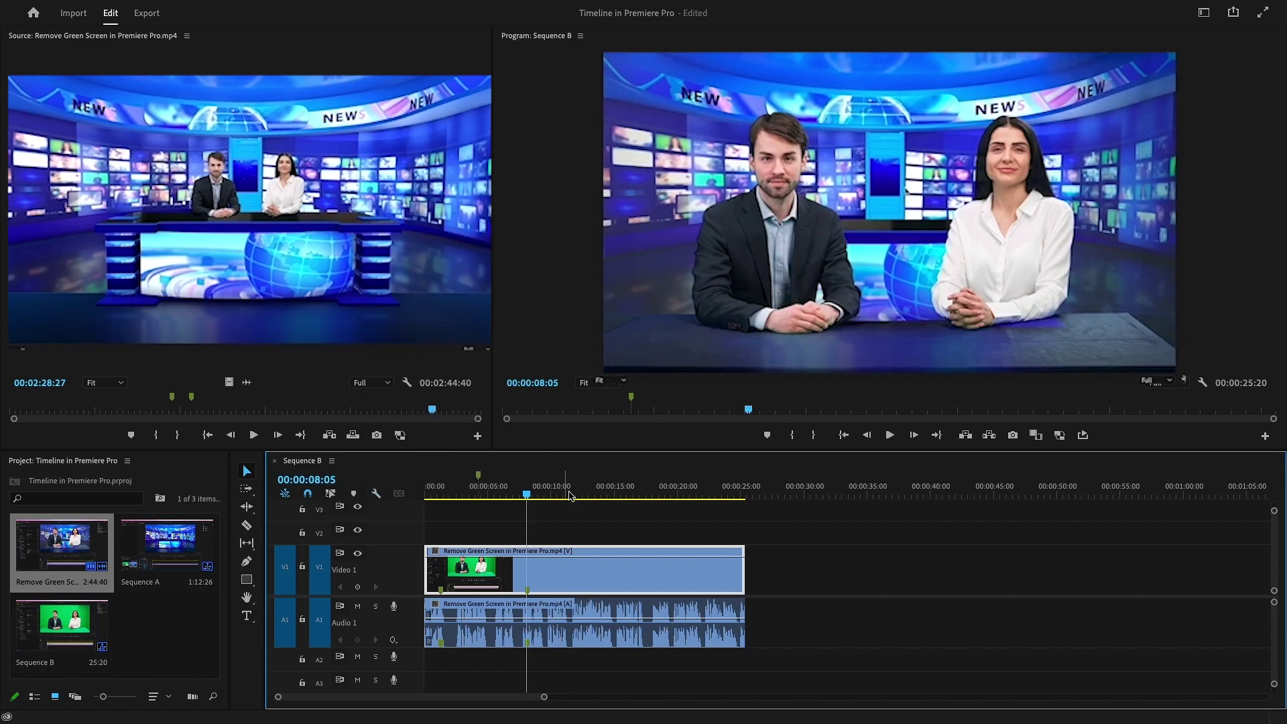
{"action": "left_click_drag", "start_coordinate": [612, 574], "coordinate": [968, 591]}
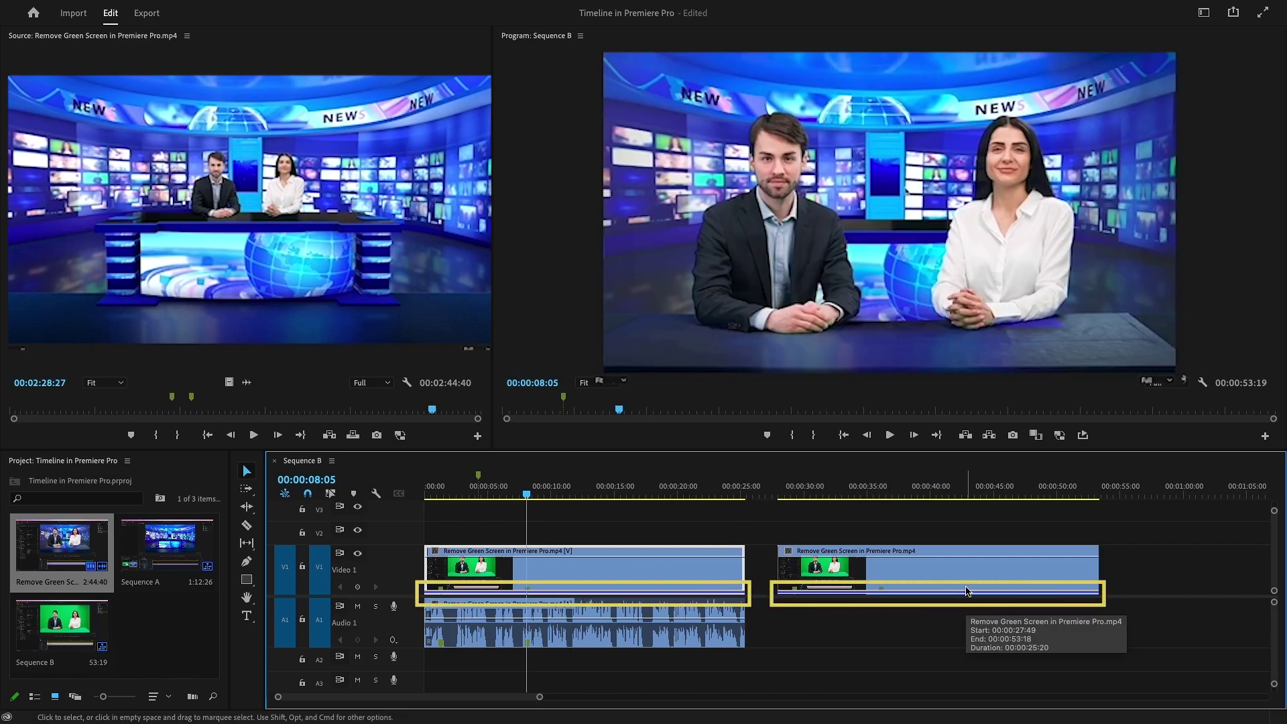
Step: Undo the copy of the V1 video clip
{"action": "key", "text": "super+z"}
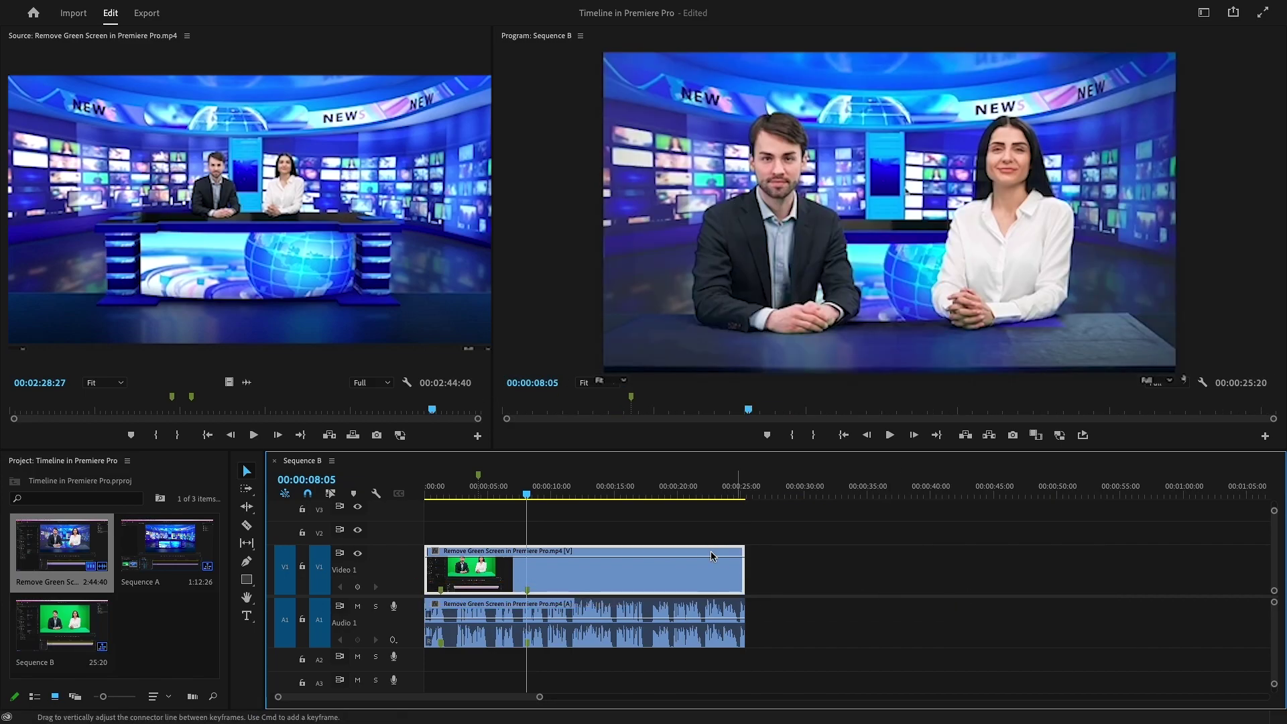
Step: Review the Show Through Edits setting and try cutting the V1 and A1 clips at 00:00:08:05
{"action": "left_click", "coordinate": [376, 493]}
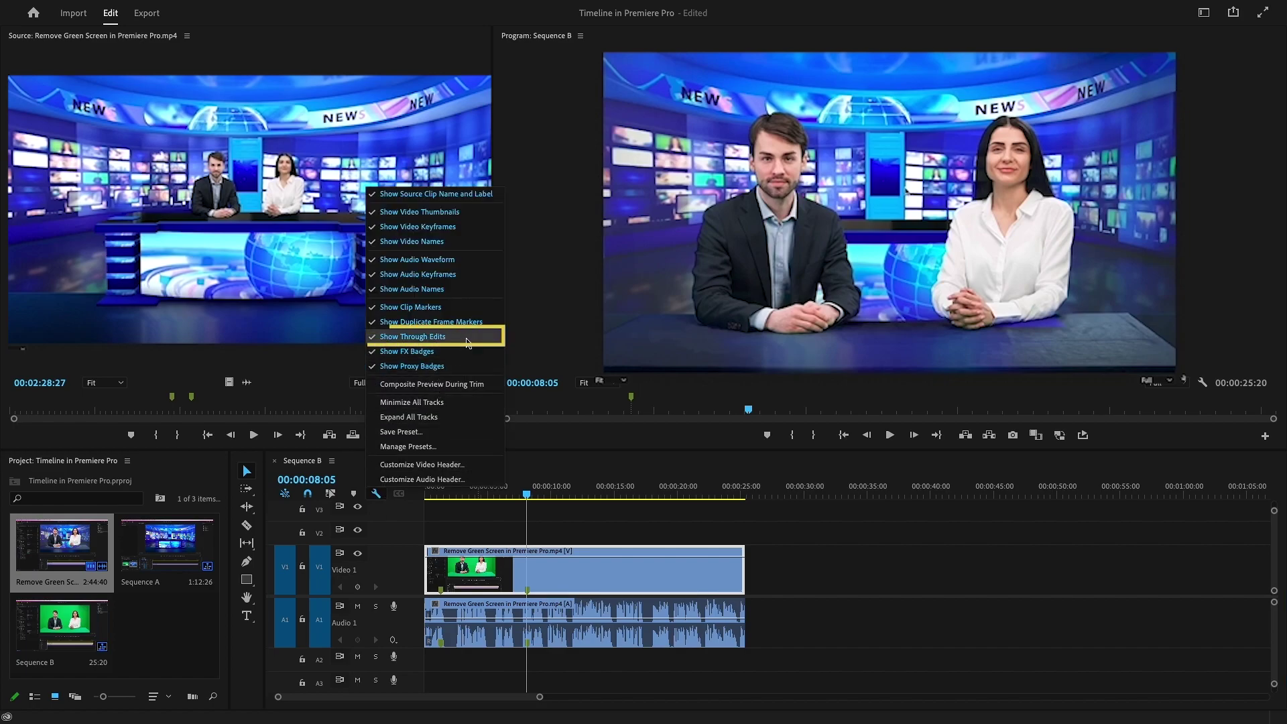
{"action": "left_click", "coordinate": [536, 526]}
{"action": "key", "text": "super+k"}
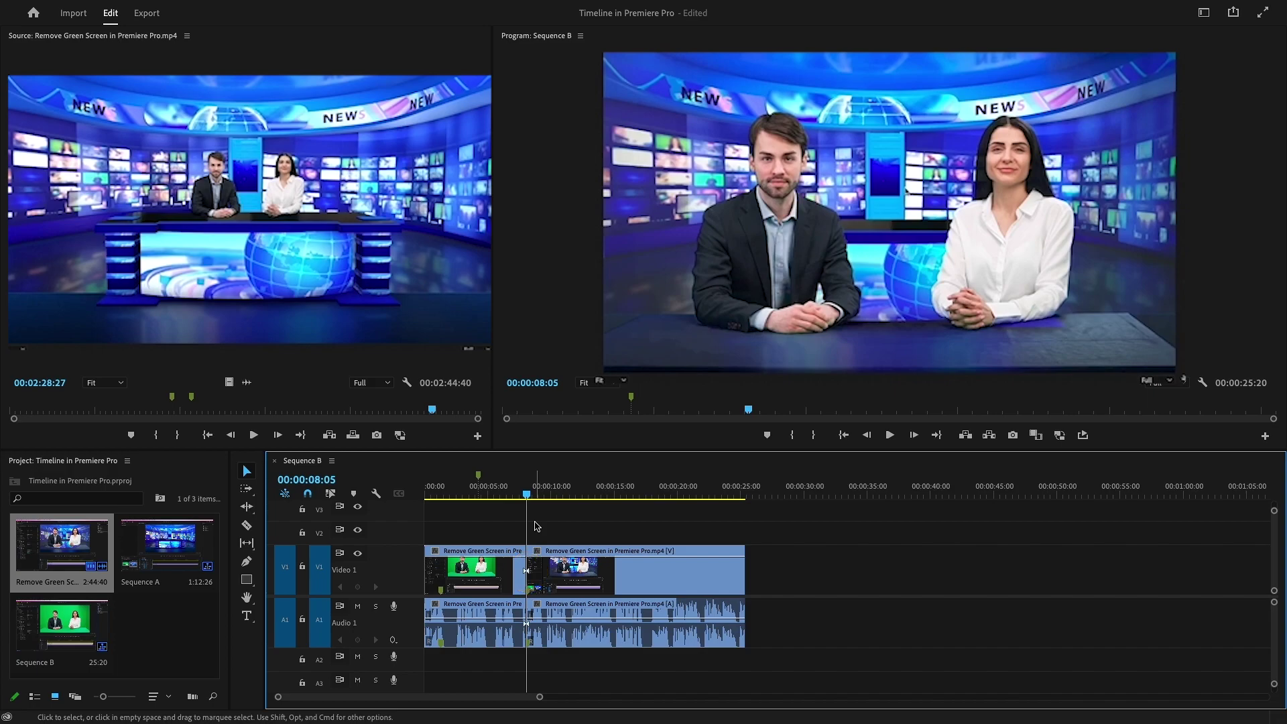
{"action": "key", "text": "super+z"}
Step: Turn on Composite Preview During Trim and try trimming the end of the V1 clip
{"action": "left_click", "coordinate": [376, 493]}
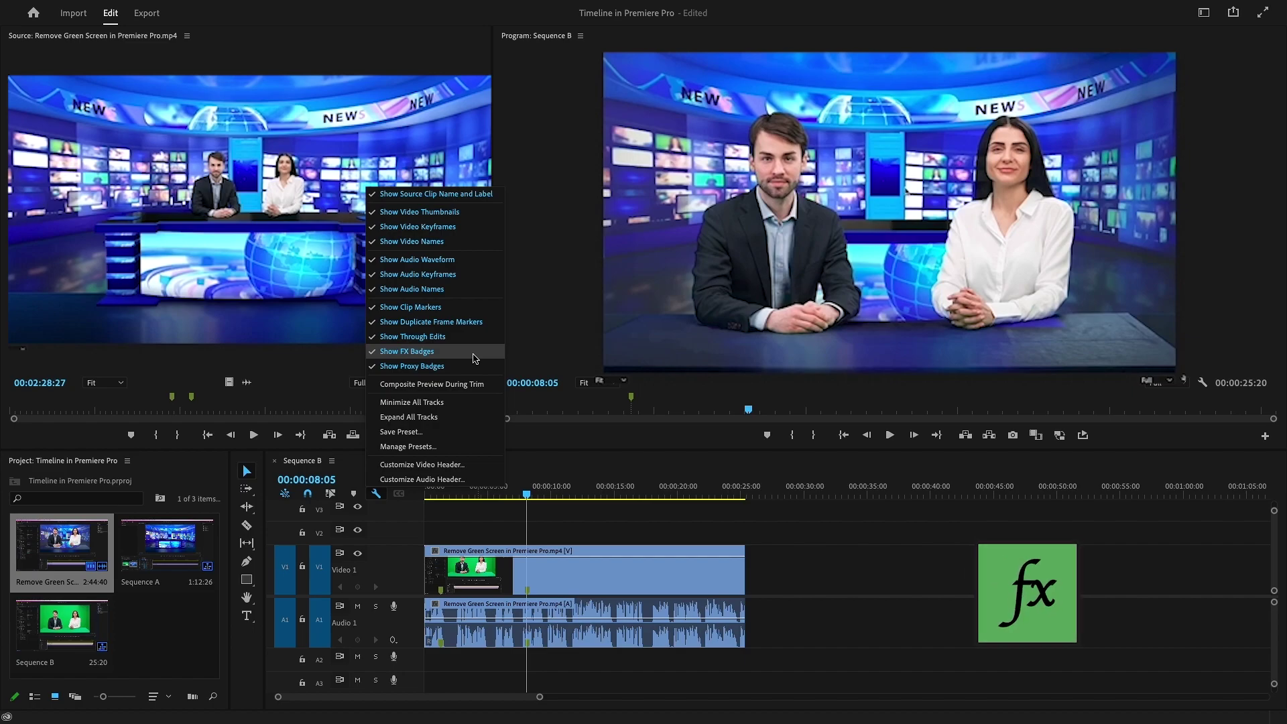
{"action": "left_click", "coordinate": [488, 386]}
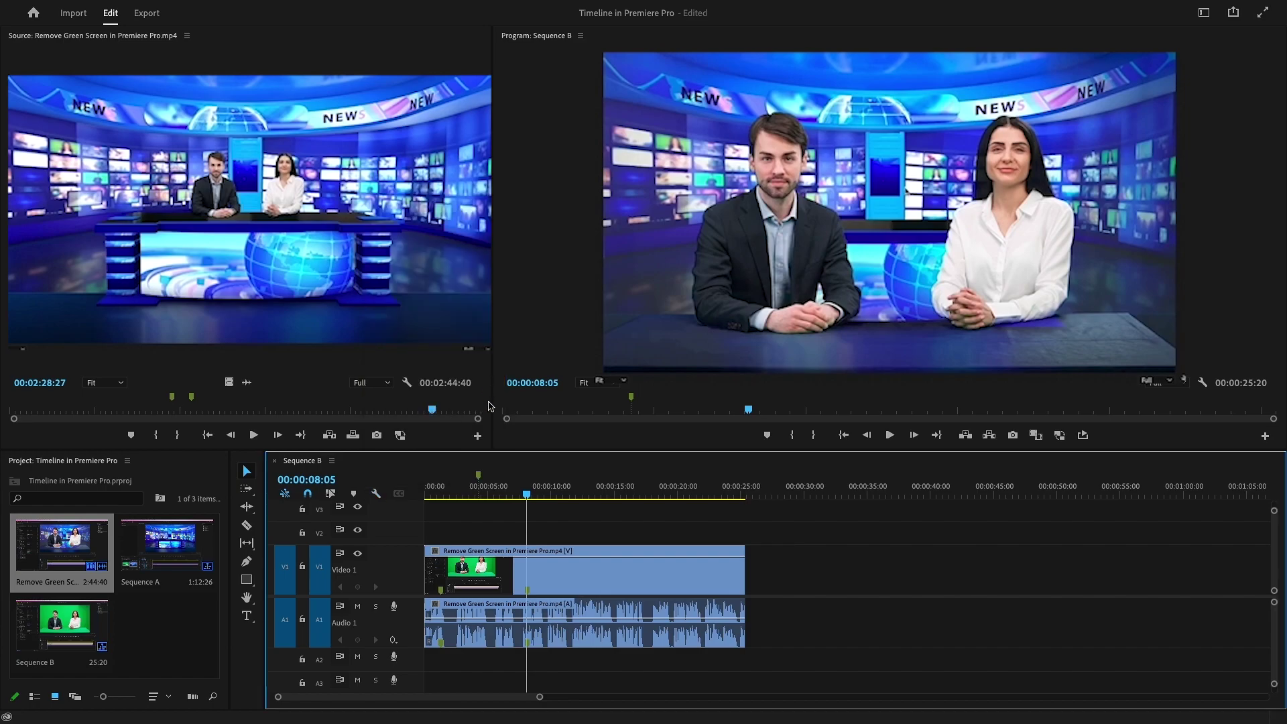
{"action": "mouse_move", "coordinate": [736, 569]}
{"action": "left_mouse_down"}
{"action": "mouse_move", "coordinate": [711, 571]}
{"action": "mouse_move", "coordinate": [740, 574]}
{"action": "left_mouse_up"}
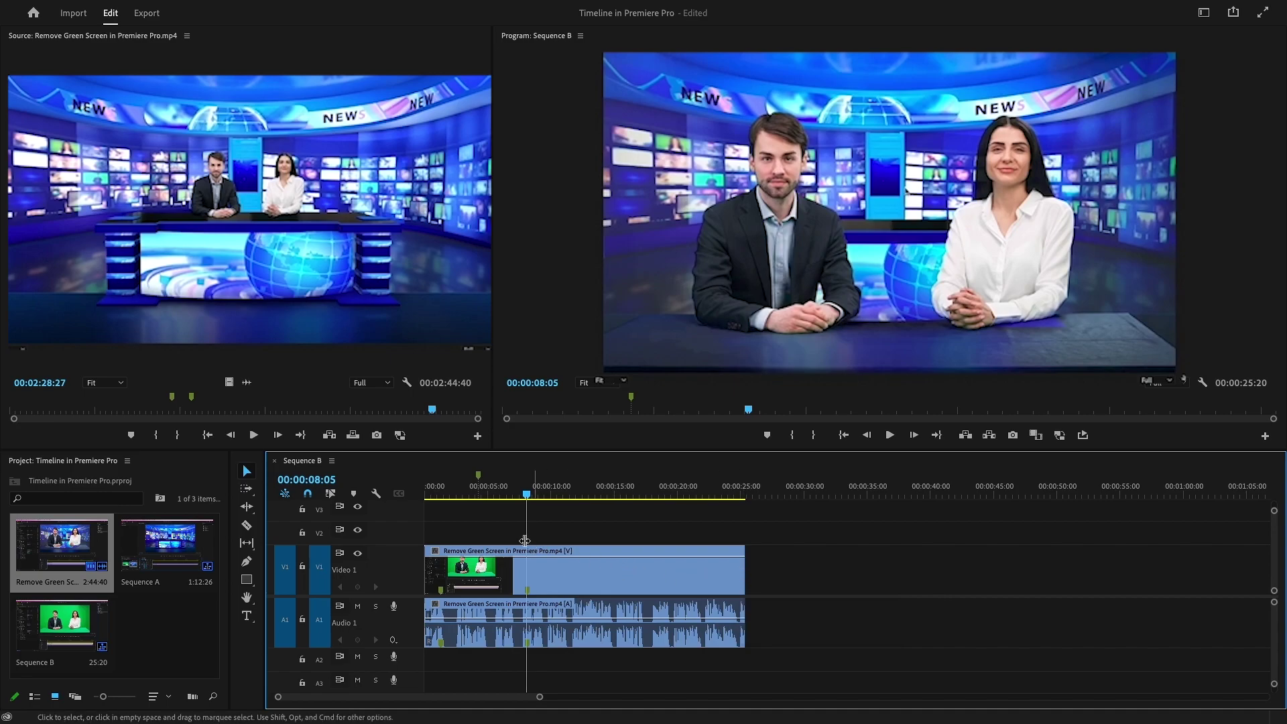
Step: Minimize all timeline tracks and expand them all again
{"action": "left_click", "coordinate": [376, 493]}
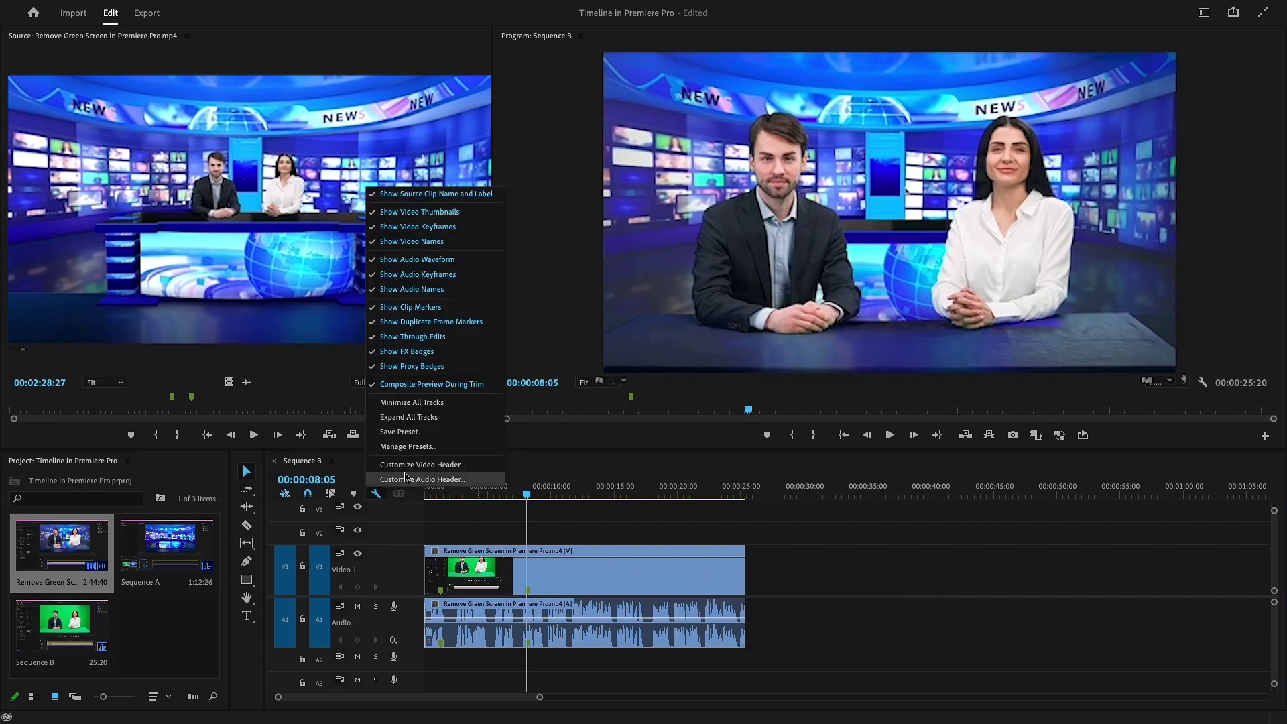
{"action": "left_click", "coordinate": [470, 406]}
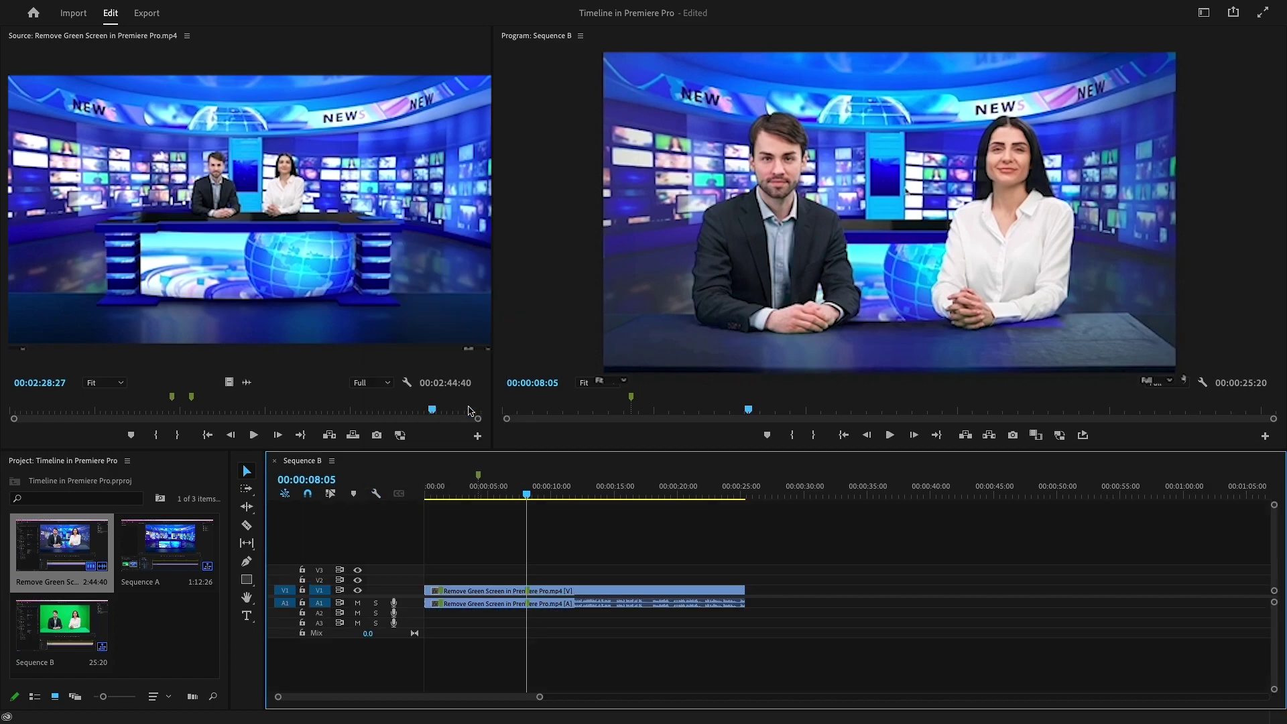
{"action": "left_click", "coordinate": [376, 494]}
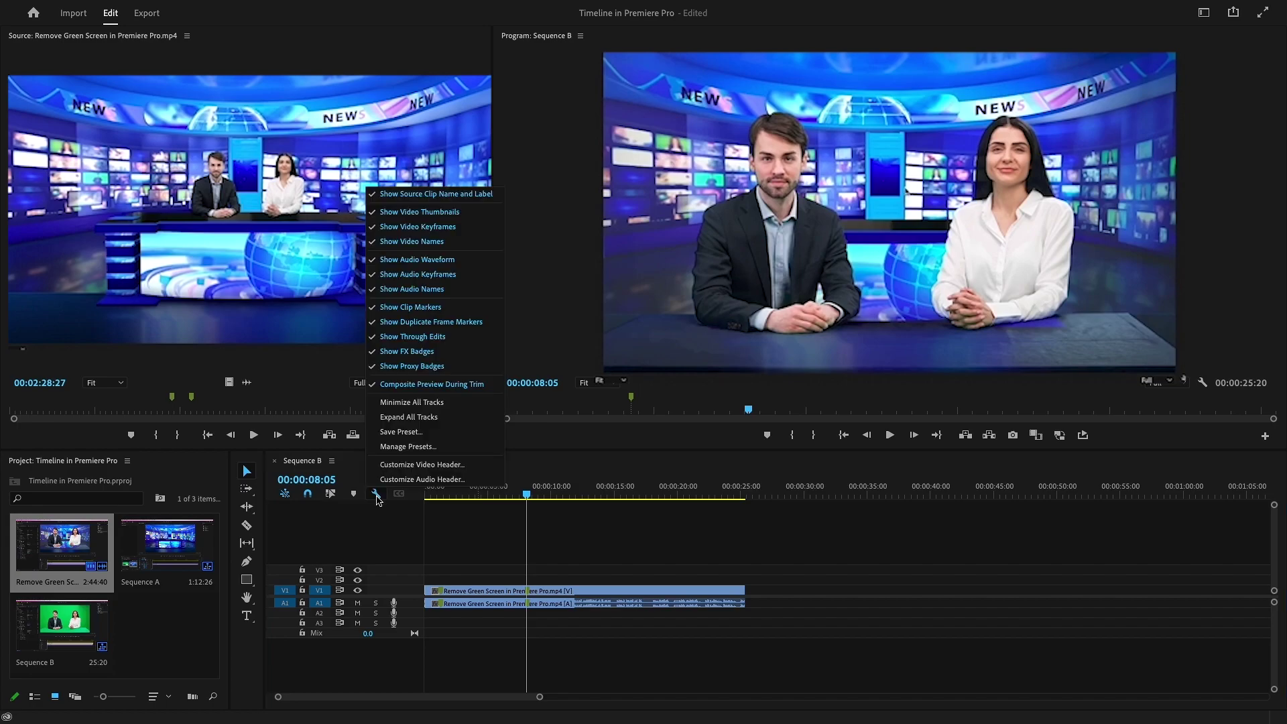
{"action": "left_click", "coordinate": [460, 419]}
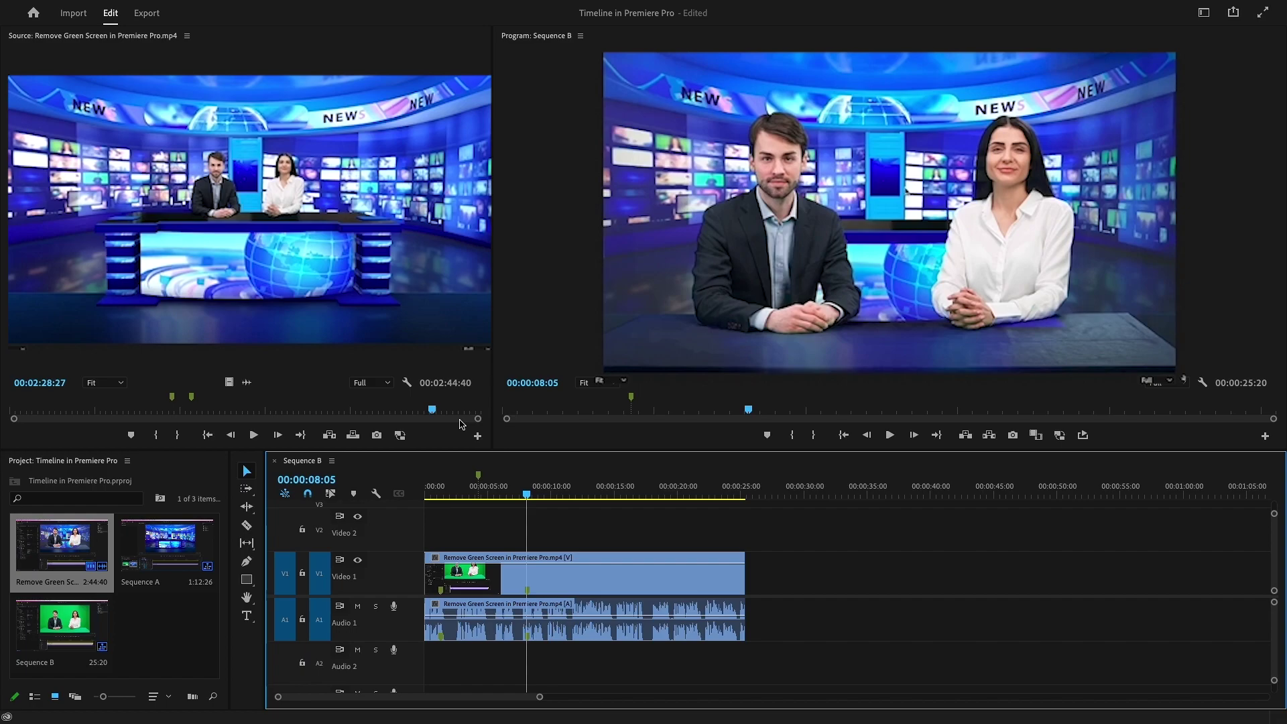
Step: Look at the Save Preset and Manage Presets dialogs for track heights without saving anything
{"action": "left_click", "coordinate": [376, 494]}
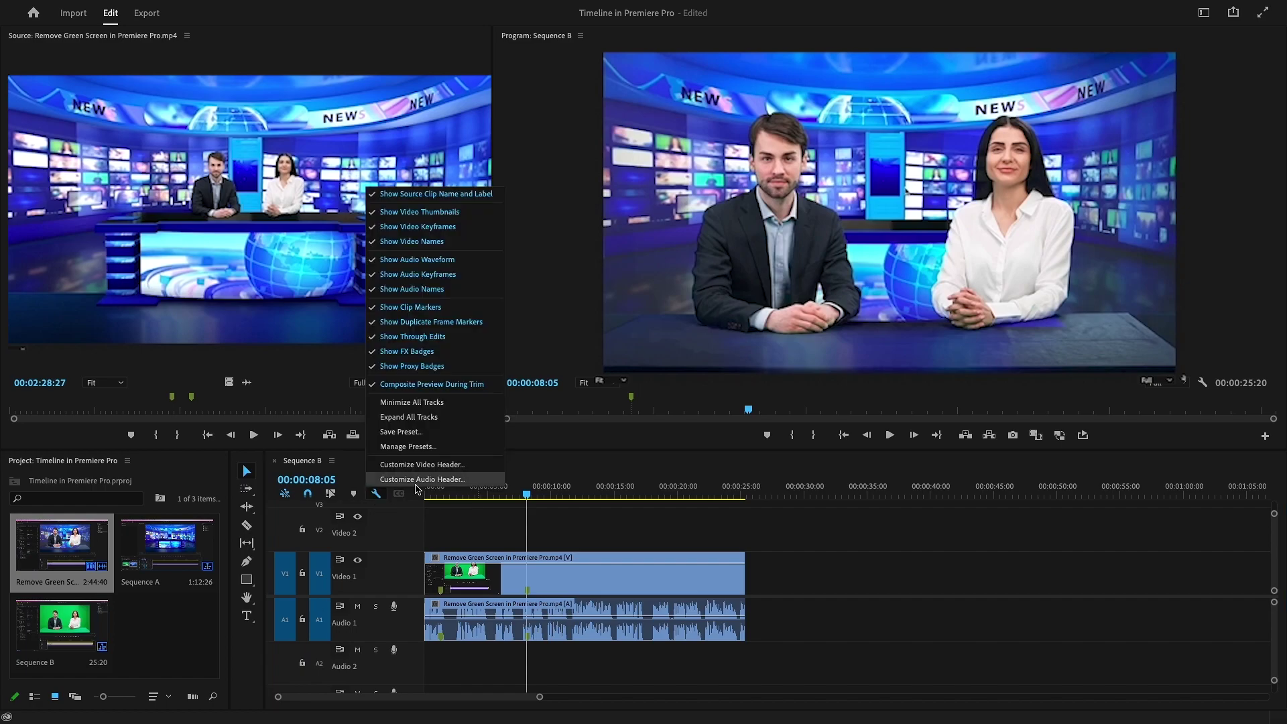
{"action": "left_click", "coordinate": [448, 437]}
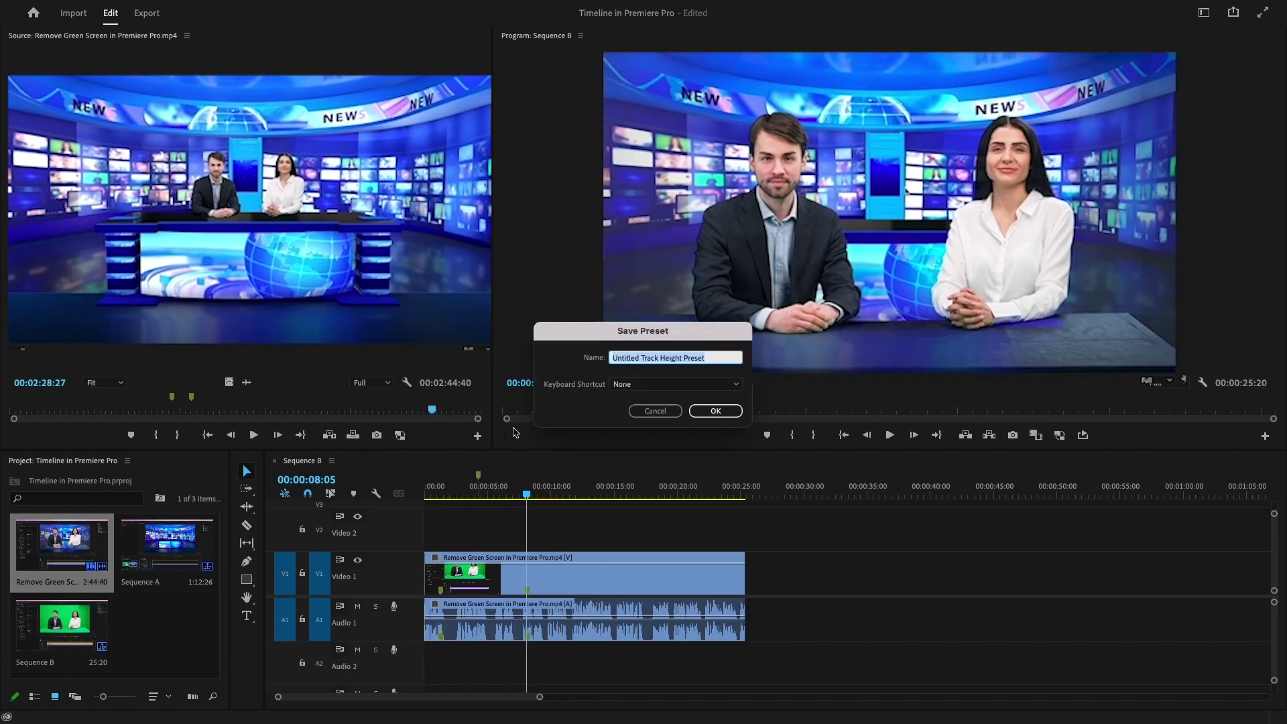
{"action": "left_click", "coordinate": [655, 411]}
{"action": "left_click", "coordinate": [376, 494]}
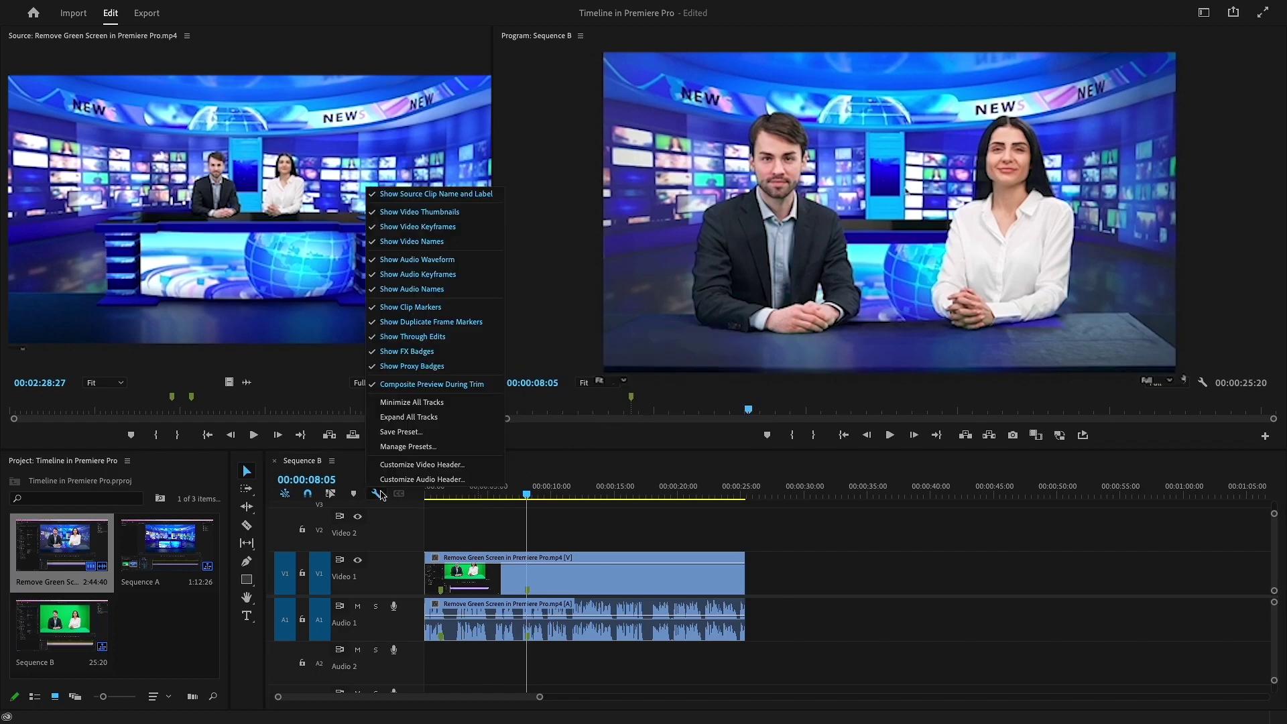
{"action": "left_click", "coordinate": [446, 454]}
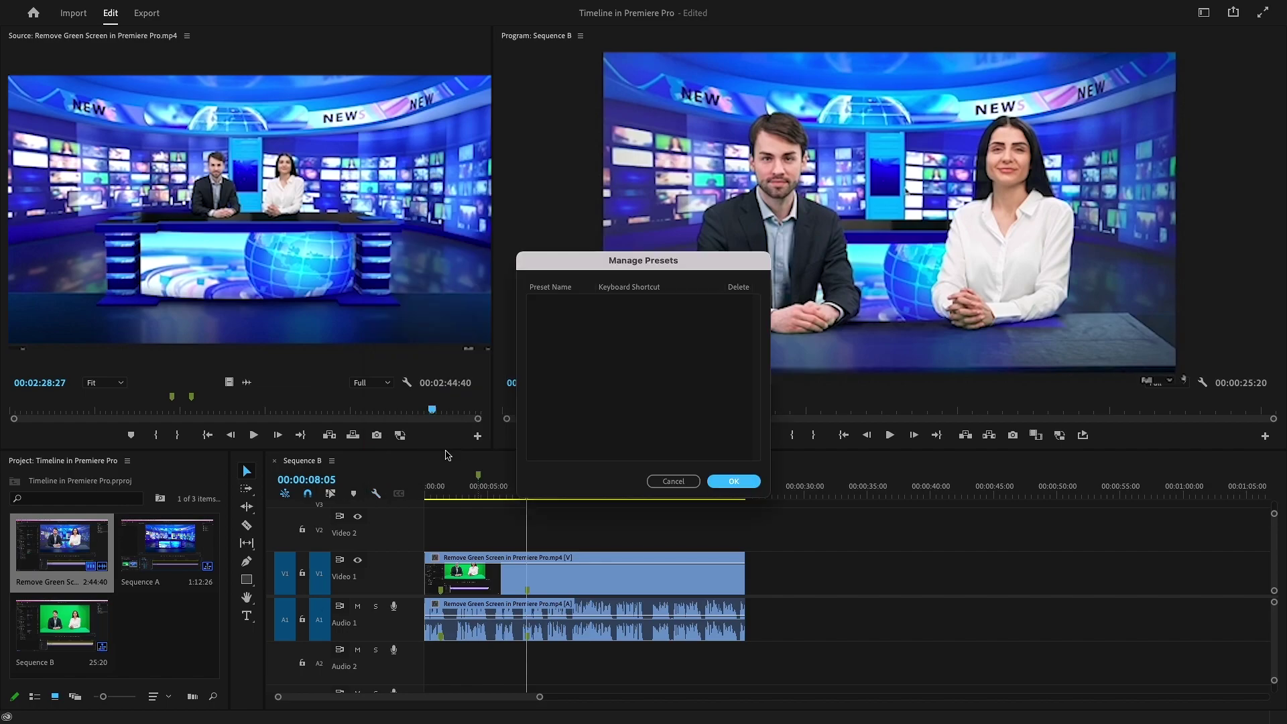
{"action": "left_click", "coordinate": [673, 481]}
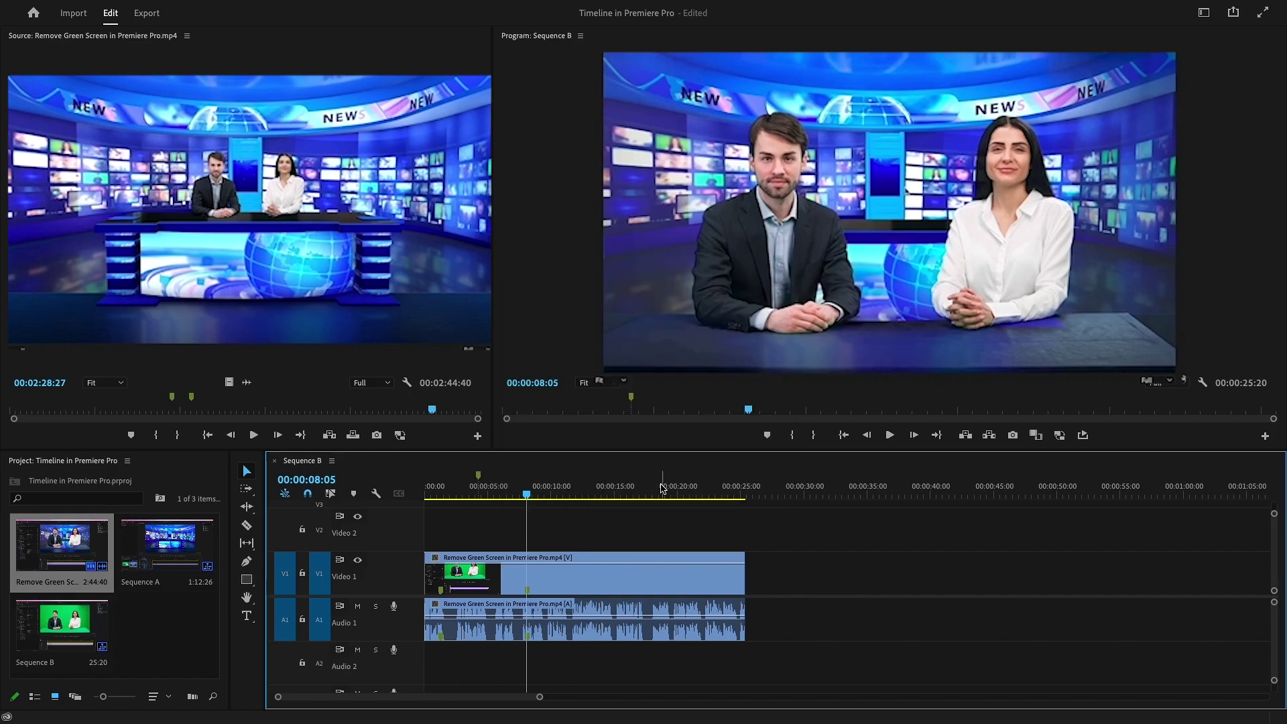
Step: Look at the customization options for the video and audio track headers without changing their layouts
{"action": "left_click", "coordinate": [382, 494]}
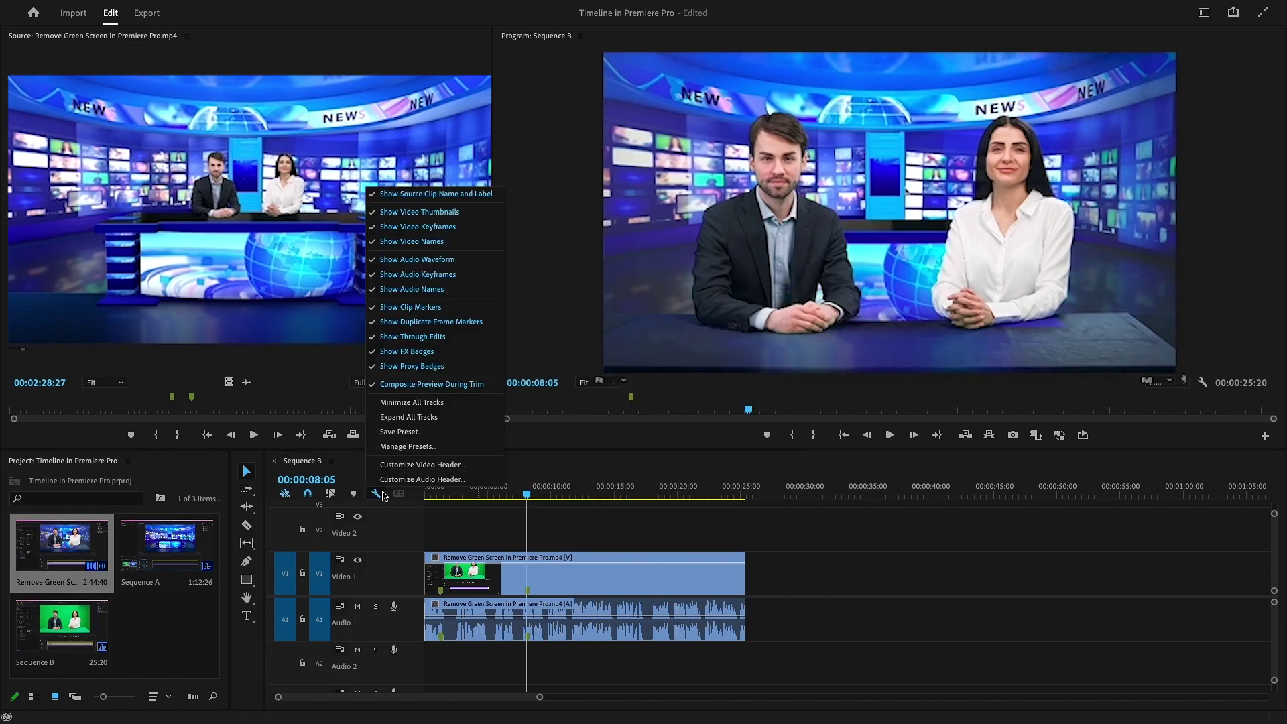
{"action": "left_click", "coordinate": [481, 471]}
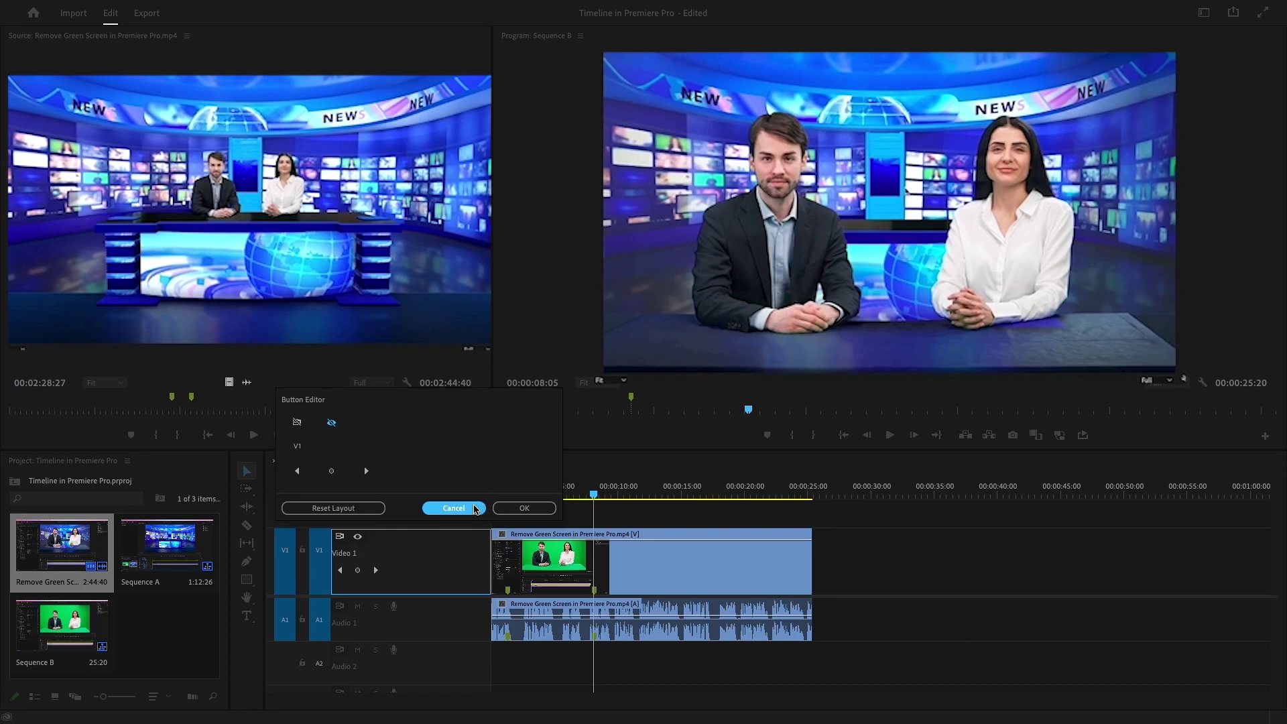
{"action": "left_click", "coordinate": [454, 508]}
{"action": "left_click", "coordinate": [376, 494]}
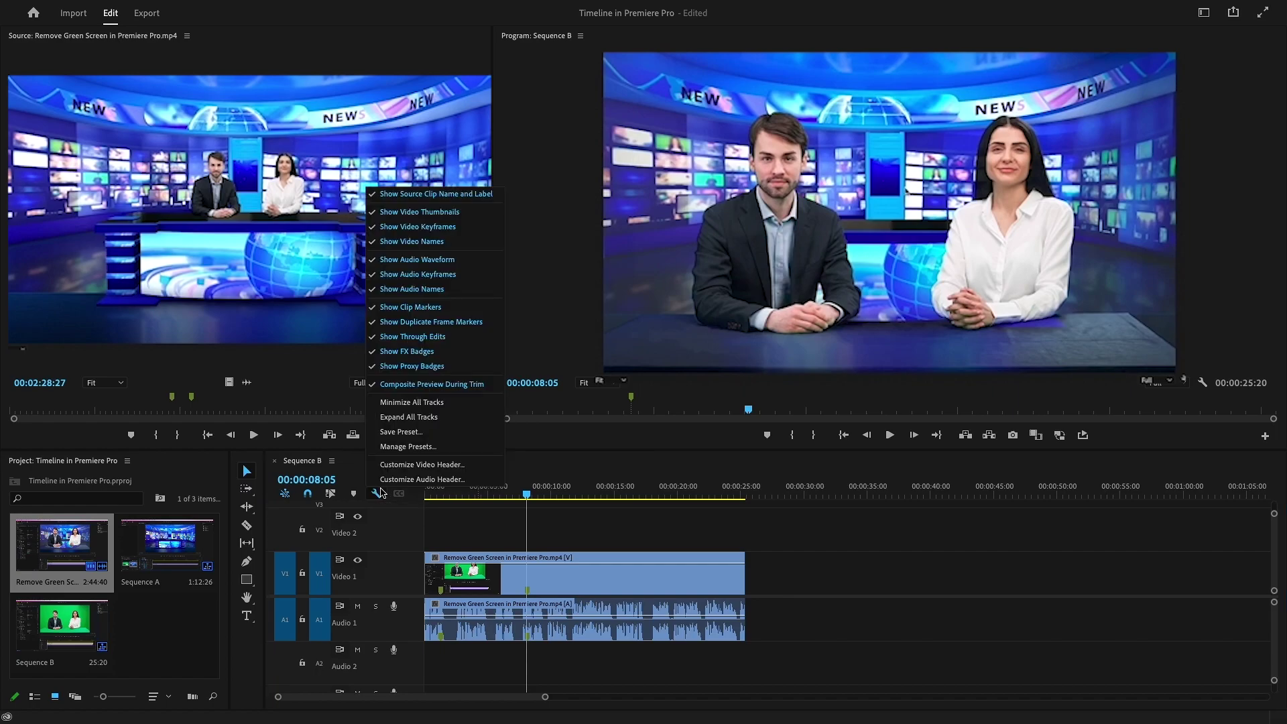
{"action": "left_click", "coordinate": [473, 480]}
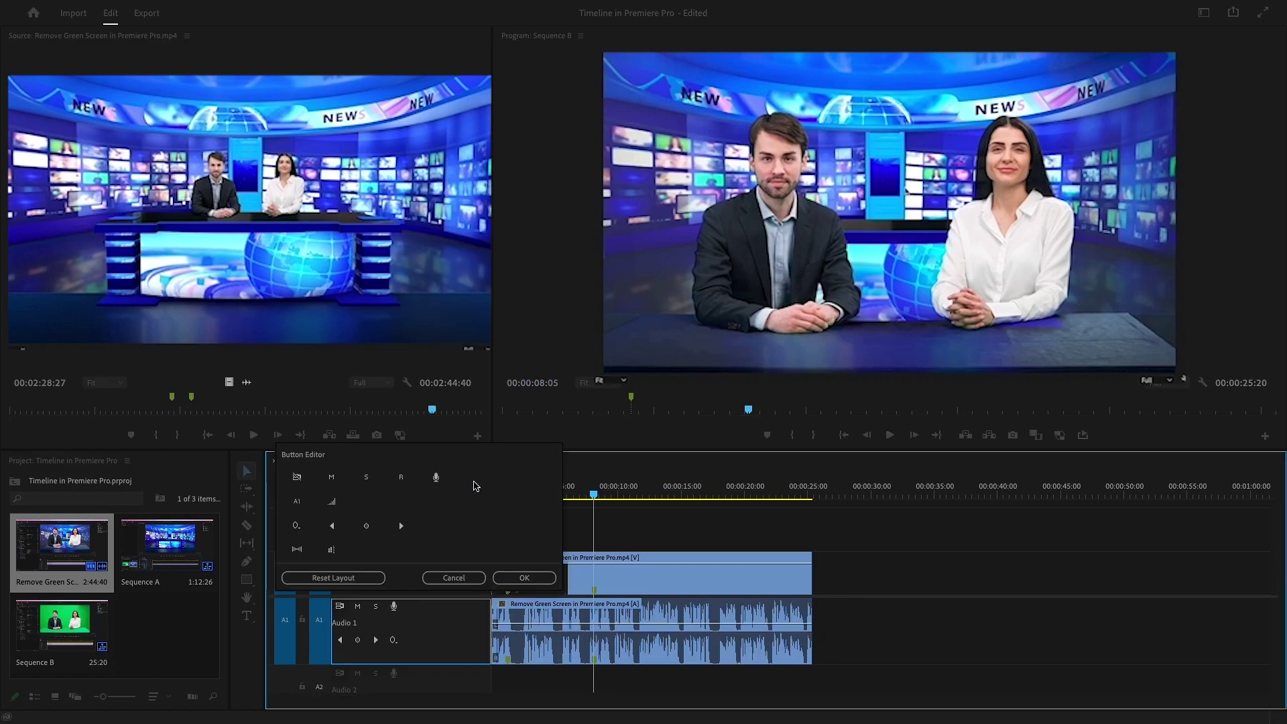
{"action": "left_click", "coordinate": [454, 577]}
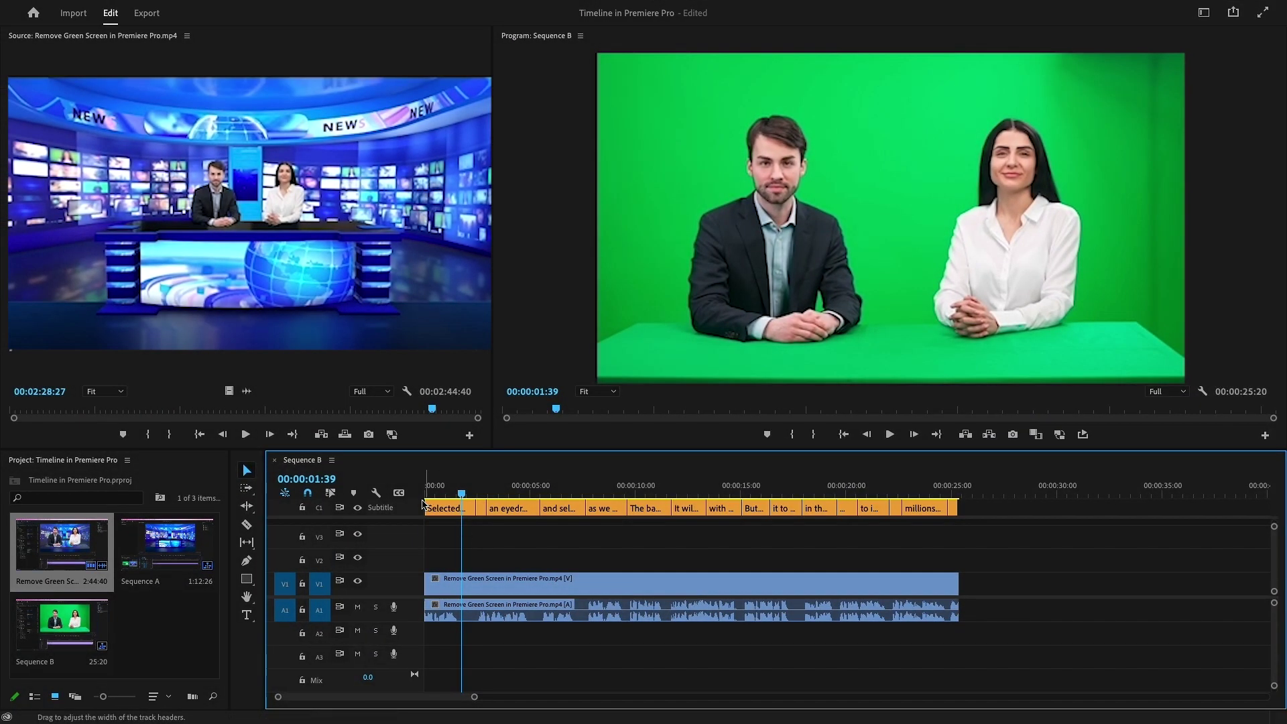
Step: Hide all caption tracks in the Sequence B timeline
{"action": "left_click", "coordinate": [399, 493]}
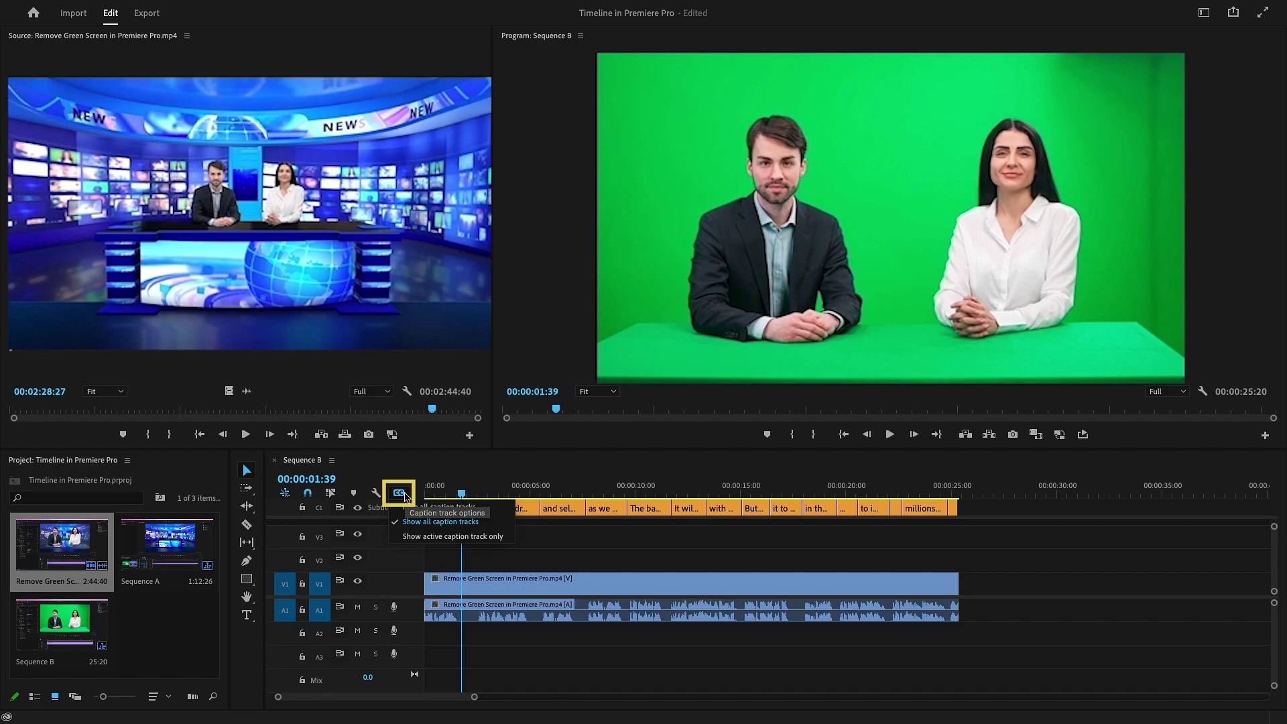
{"action": "left_click", "coordinate": [498, 507]}
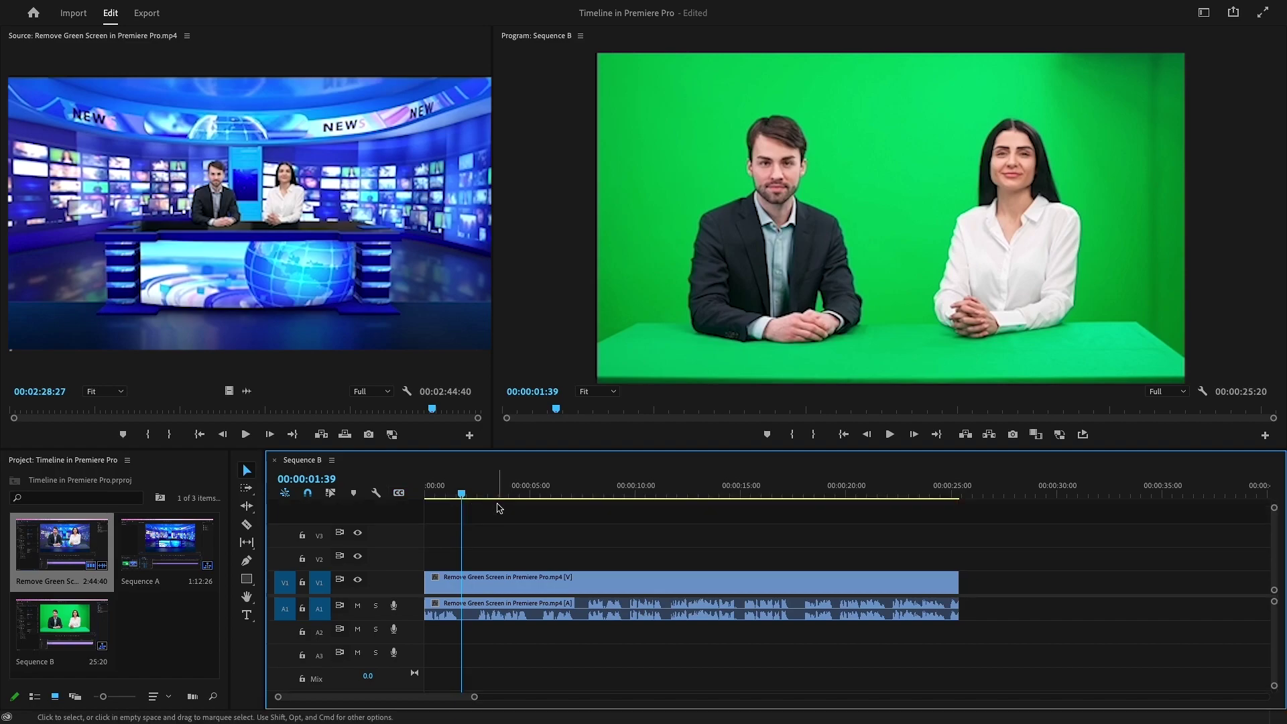